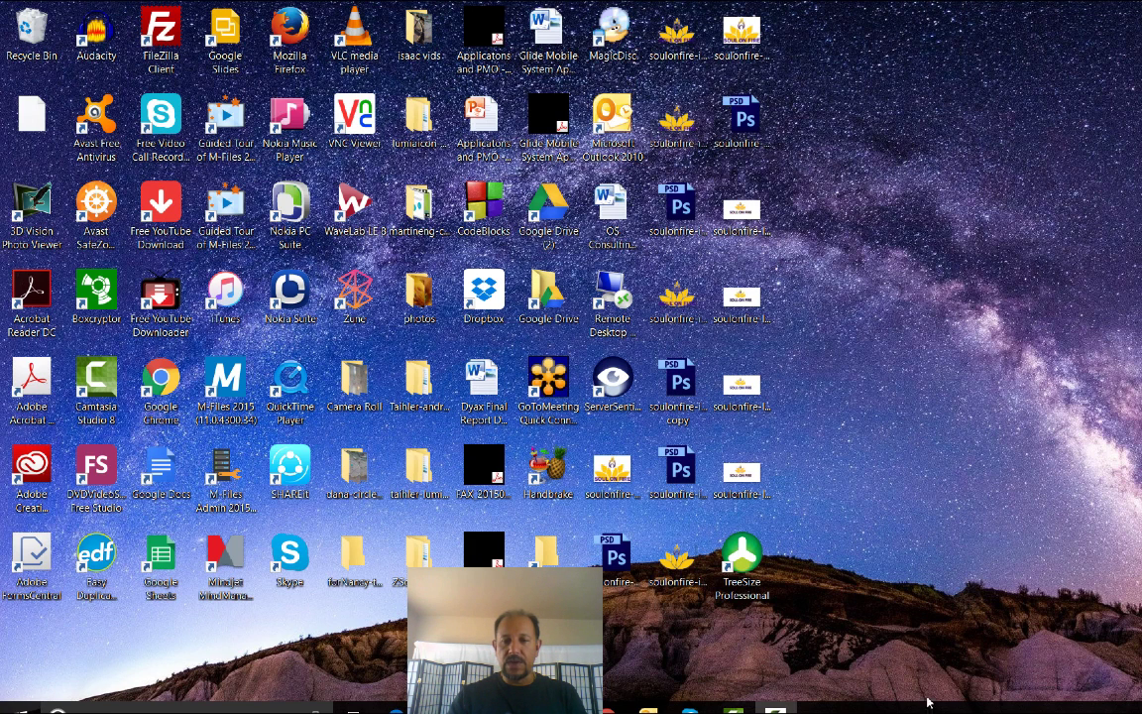
- Open Display settings from the desktop's right-click menu
right_click(897, 644)
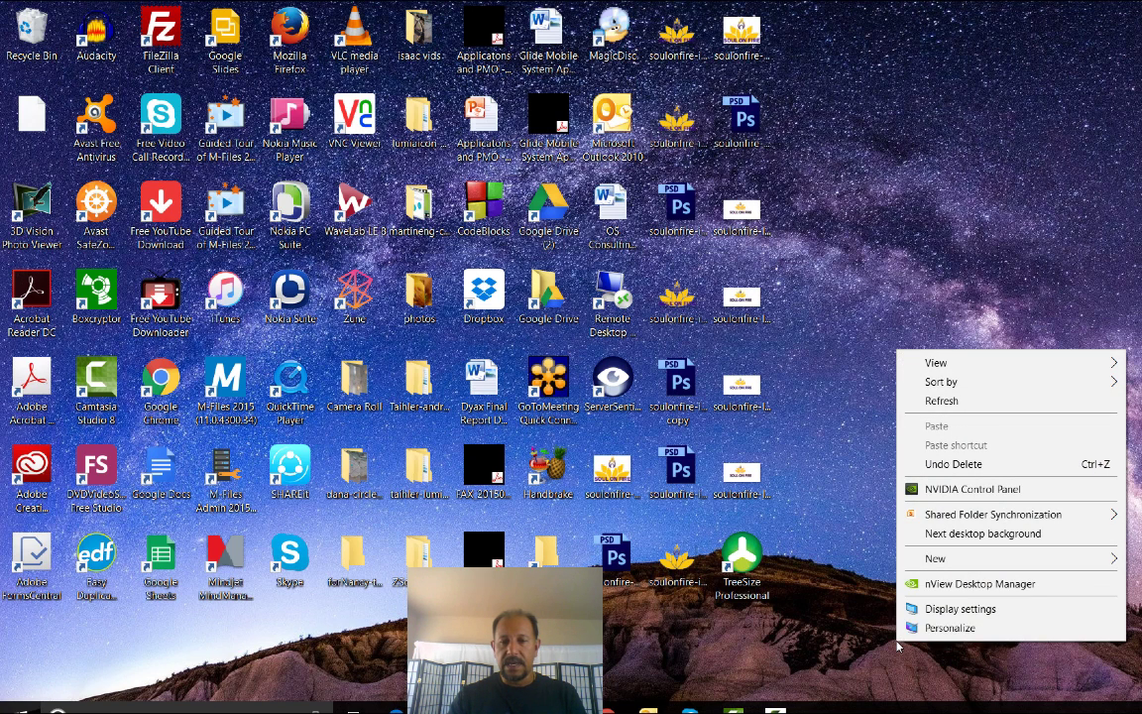
left_click(939, 611)
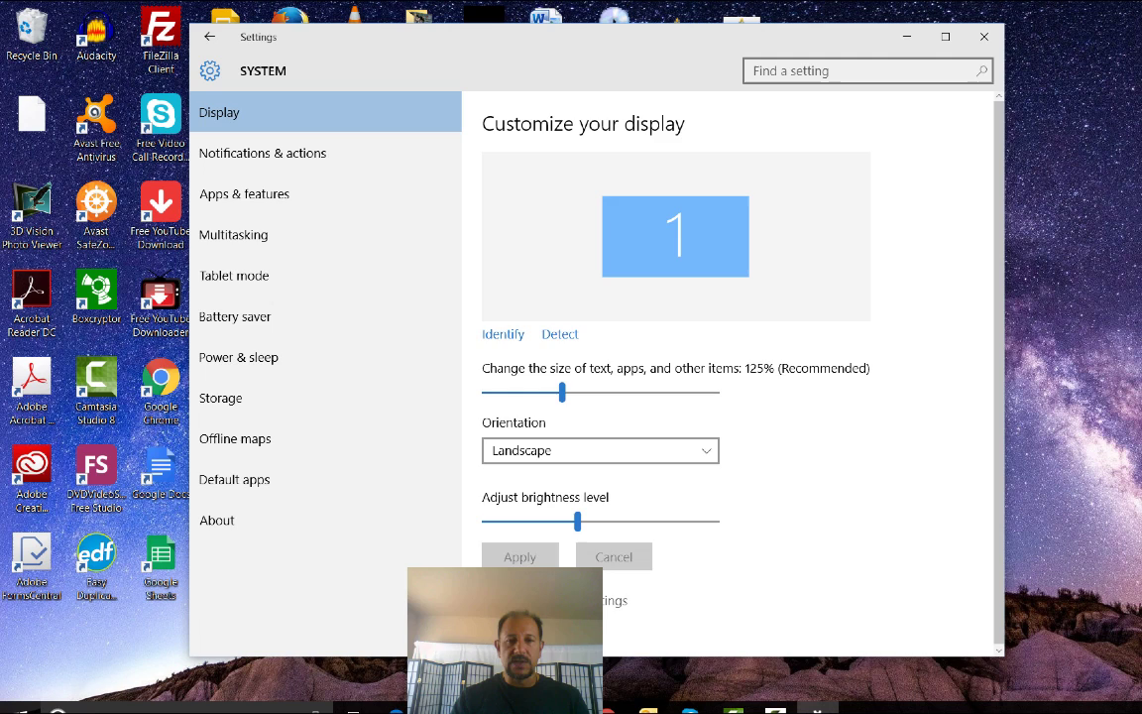
- Open Advanced display settings from the link at the bottom of the Display page
left_click(555, 599)
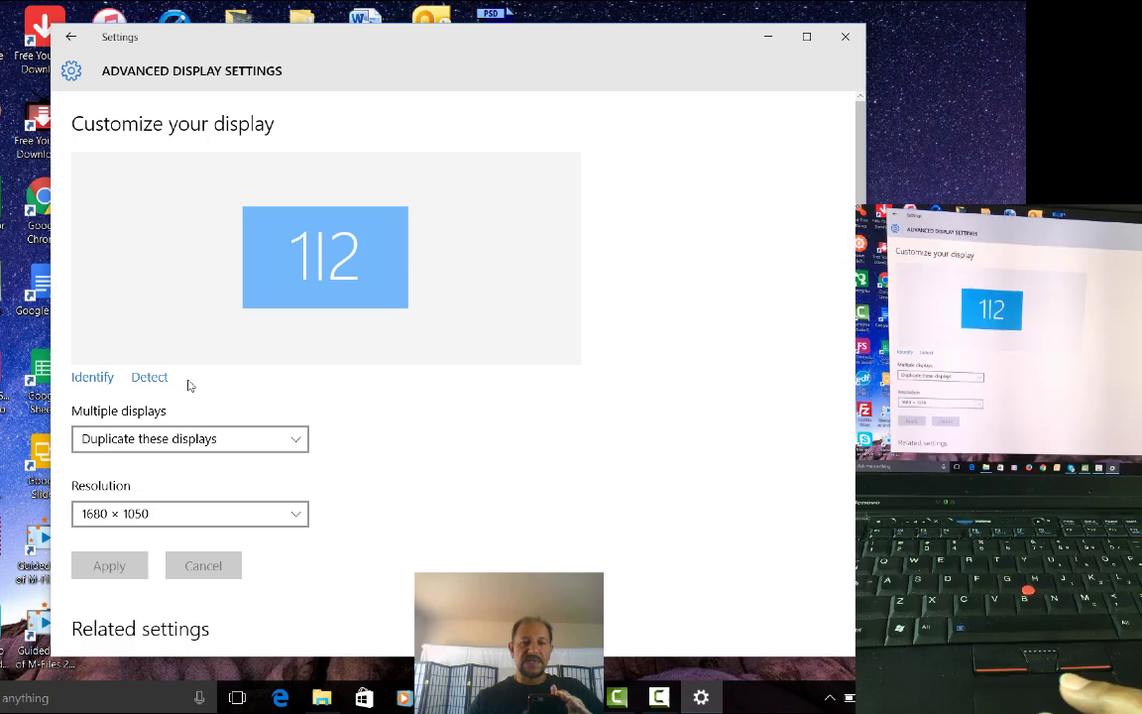
- Set Multiple displays to Extend these displays, apply it and keep the change
left_click(293, 440)
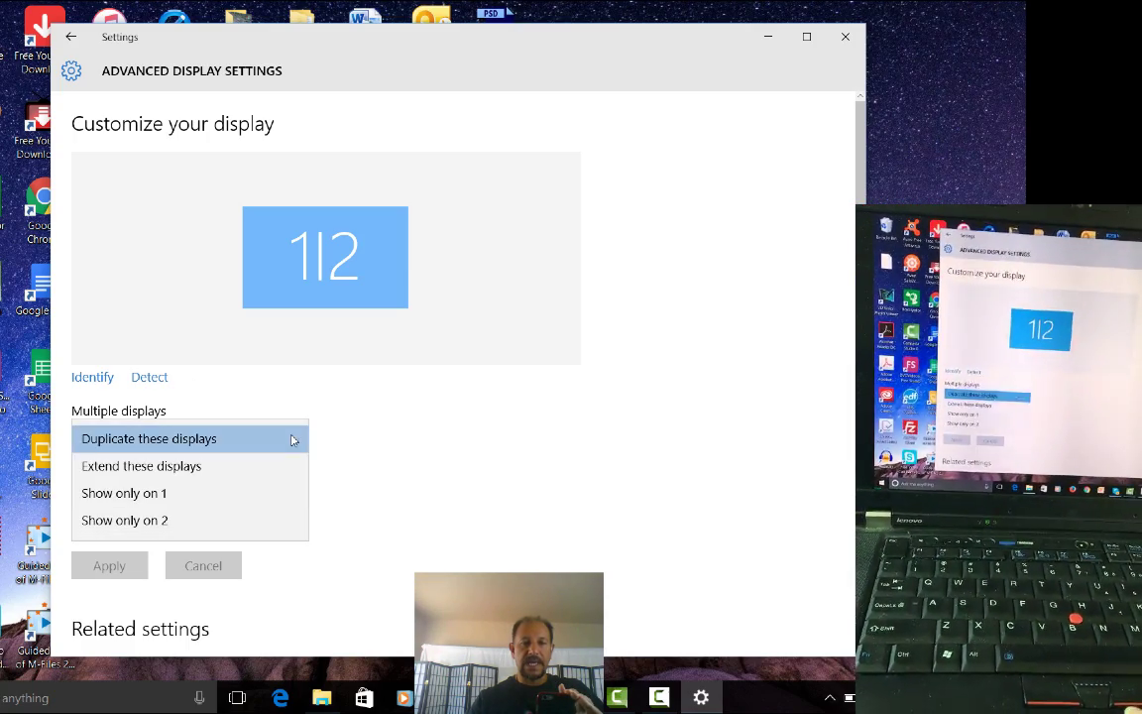
left_click(188, 466)
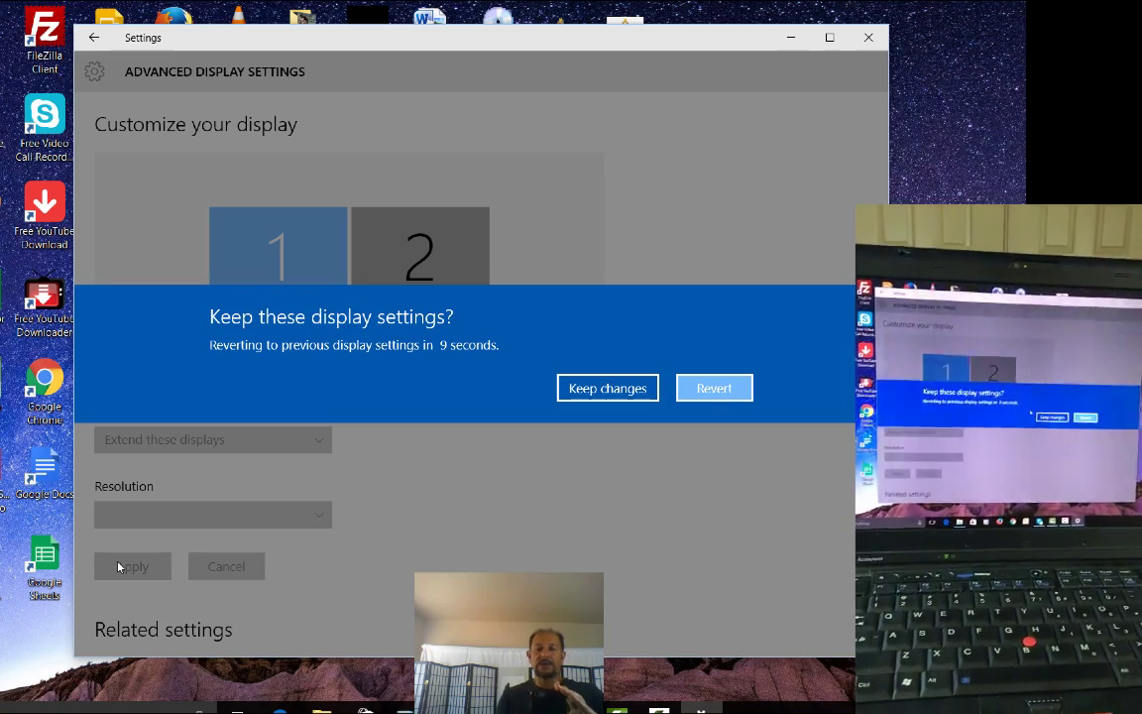
left_click(600, 392)
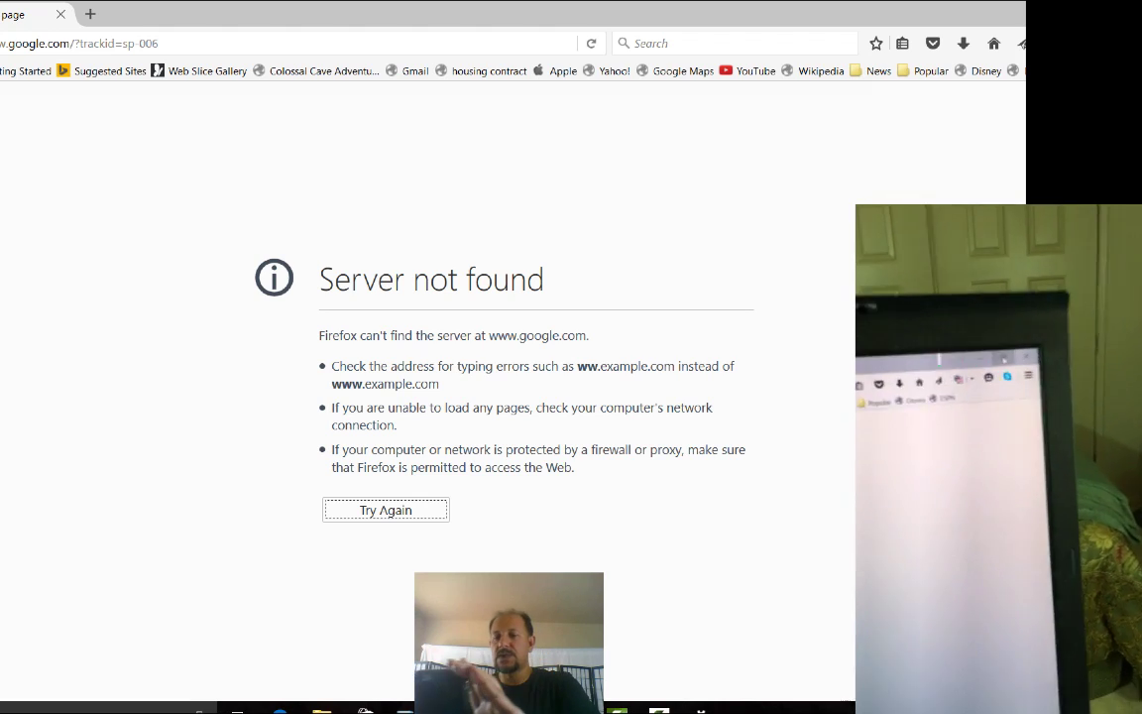
- Restore down Firefox and drag it onto the second monitor on the right
key("super+Down")
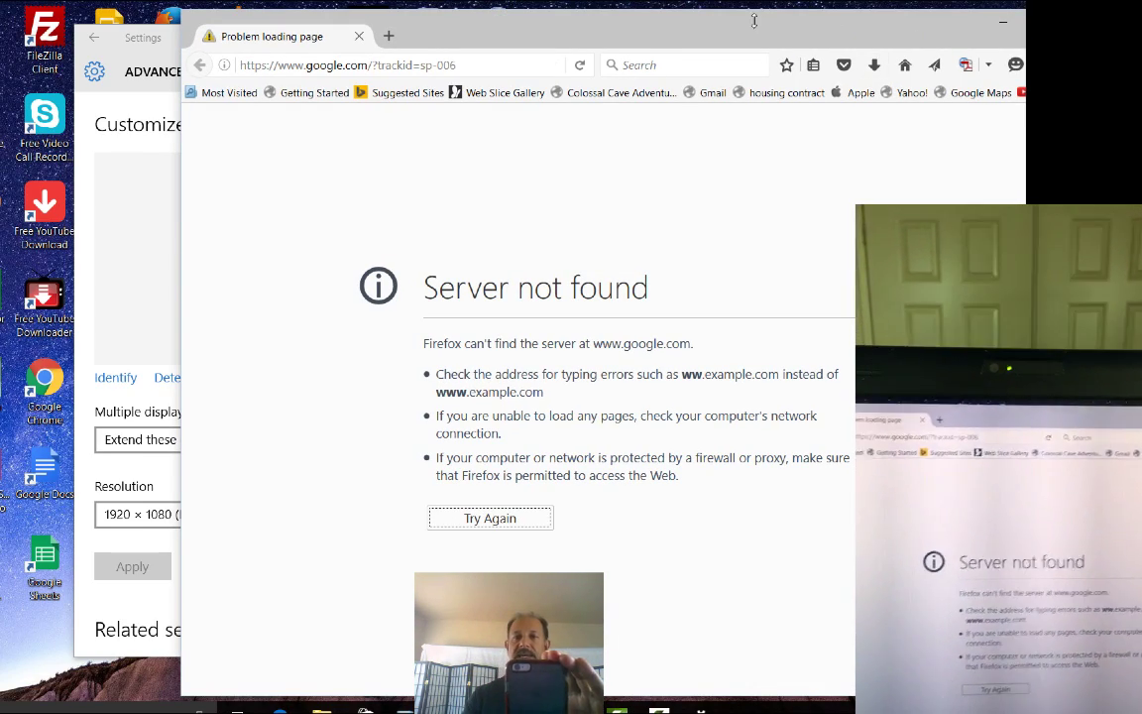
left_click_drag(724, 27, 520, 65)
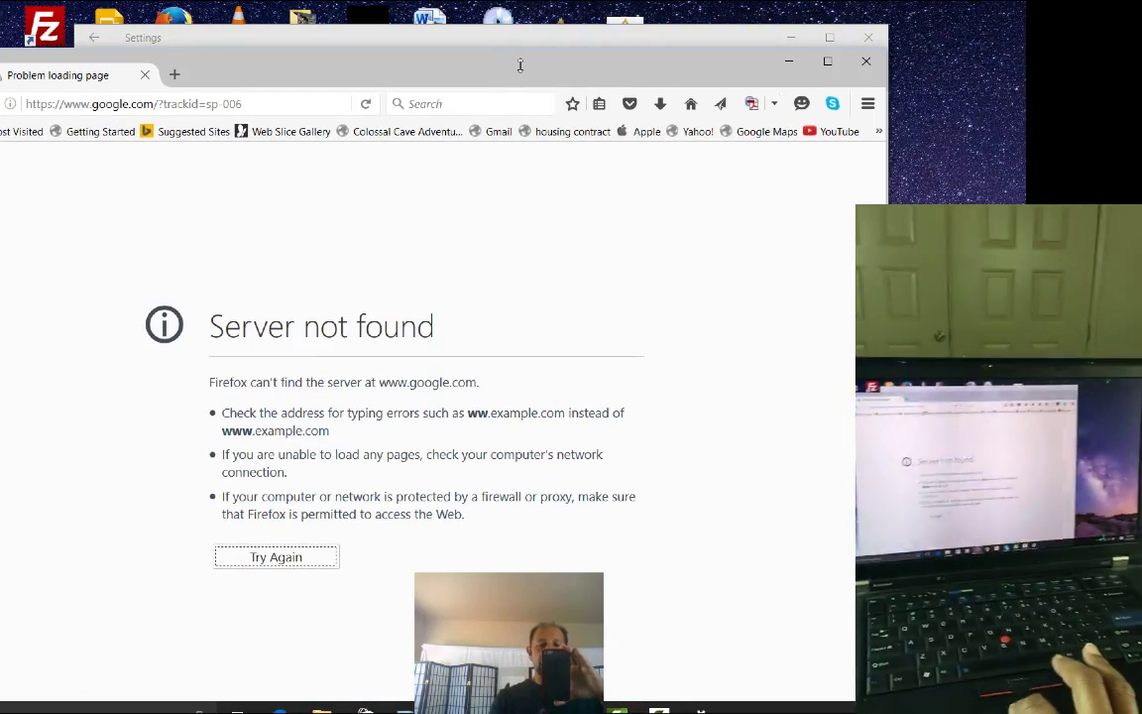
mouse_move(519, 65)
left_mouse_down()
mouse_move(770, 90)
mouse_move(1110, 77)
left_mouse_up()
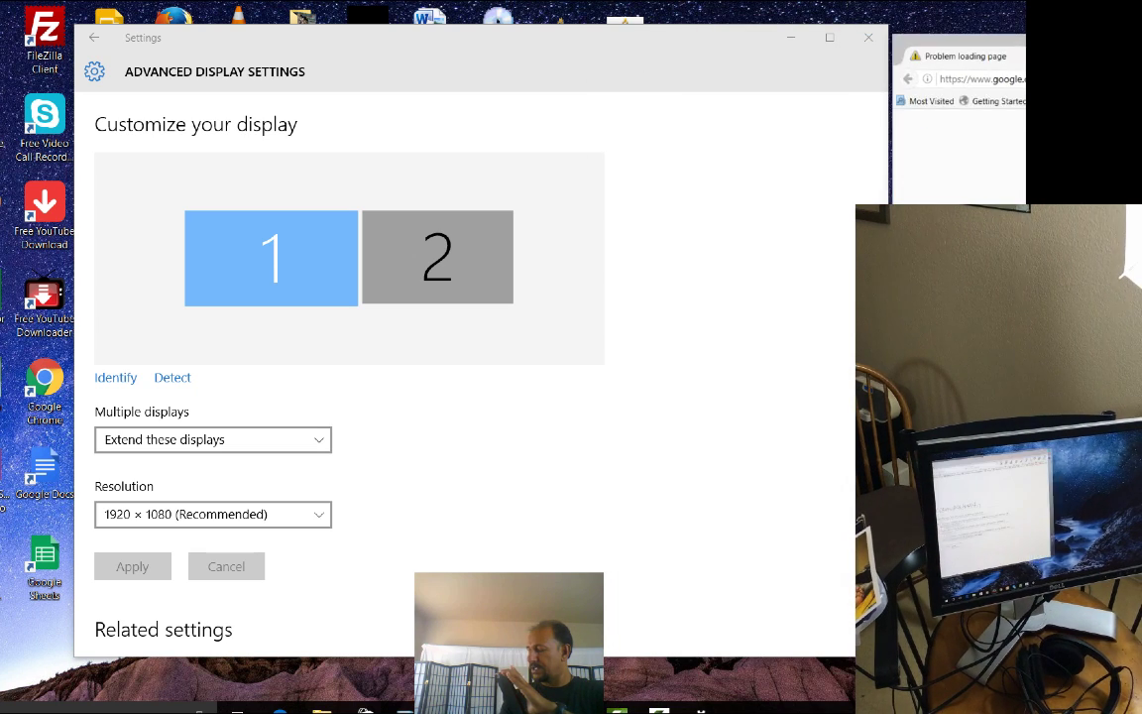
left_click_drag(1111, 78, 1140, 78)
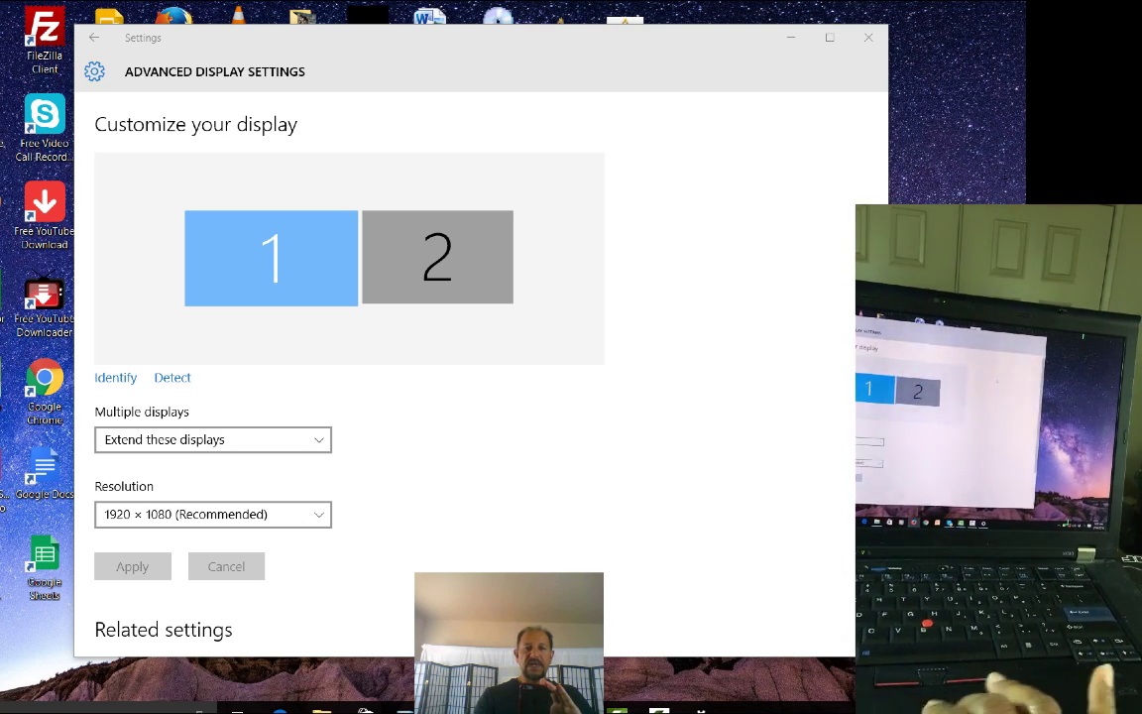
left_click(313, 251)
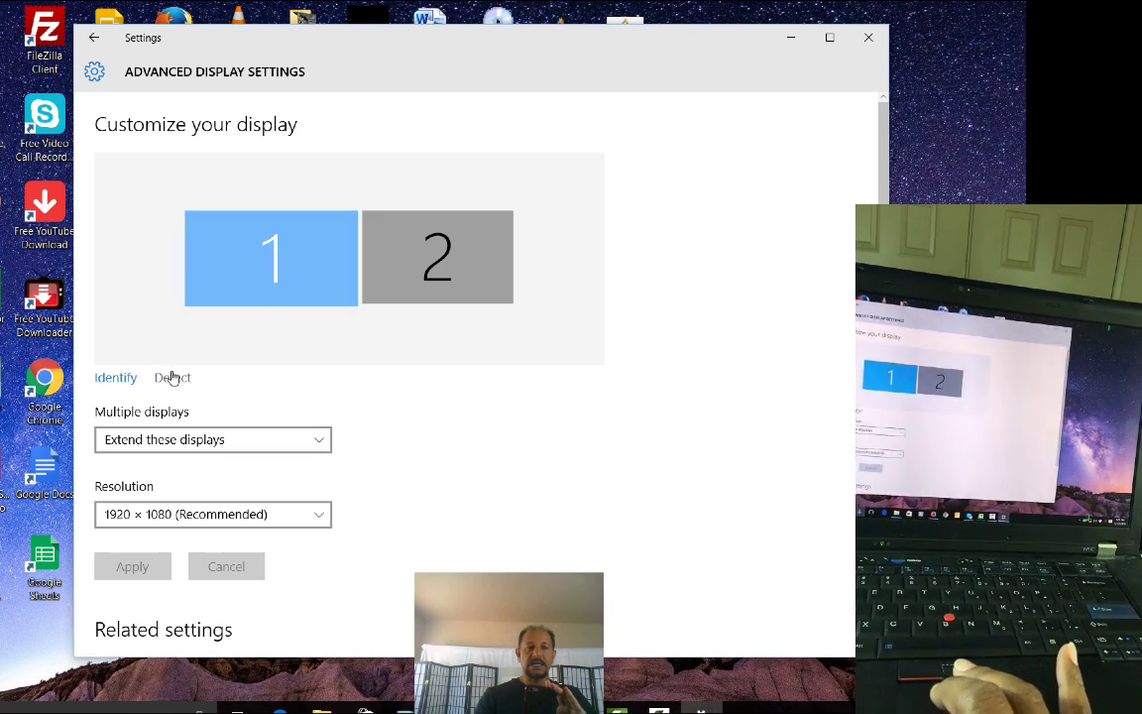
left_click(116, 377)
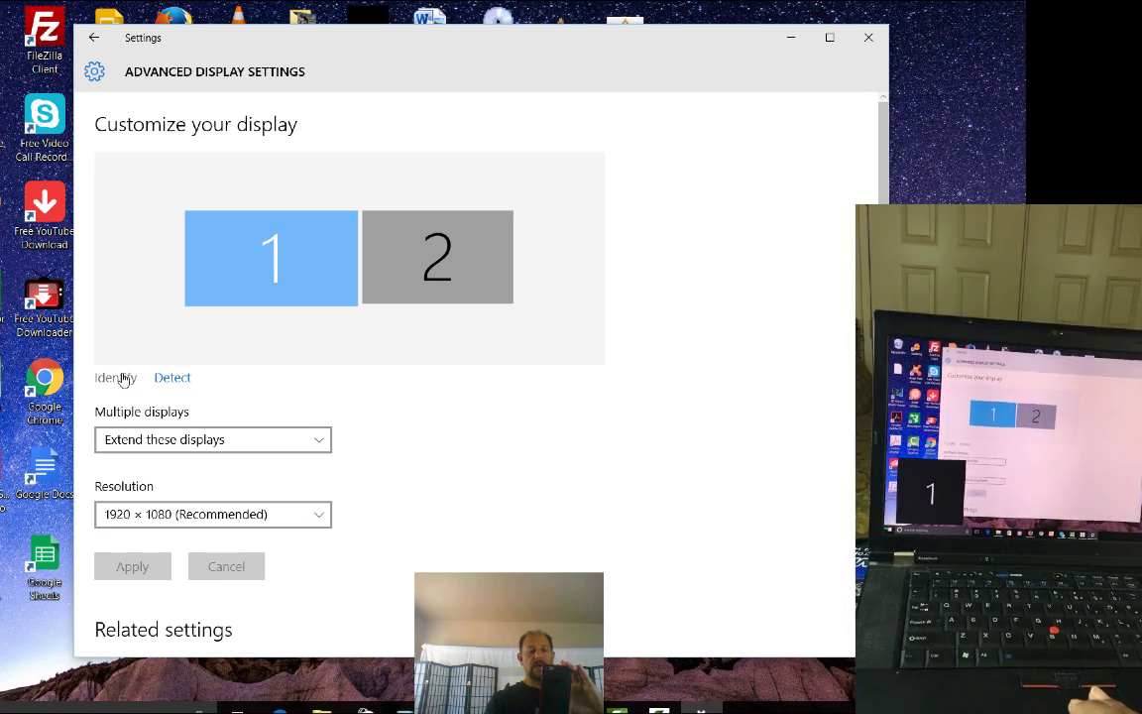
left_click(123, 380)
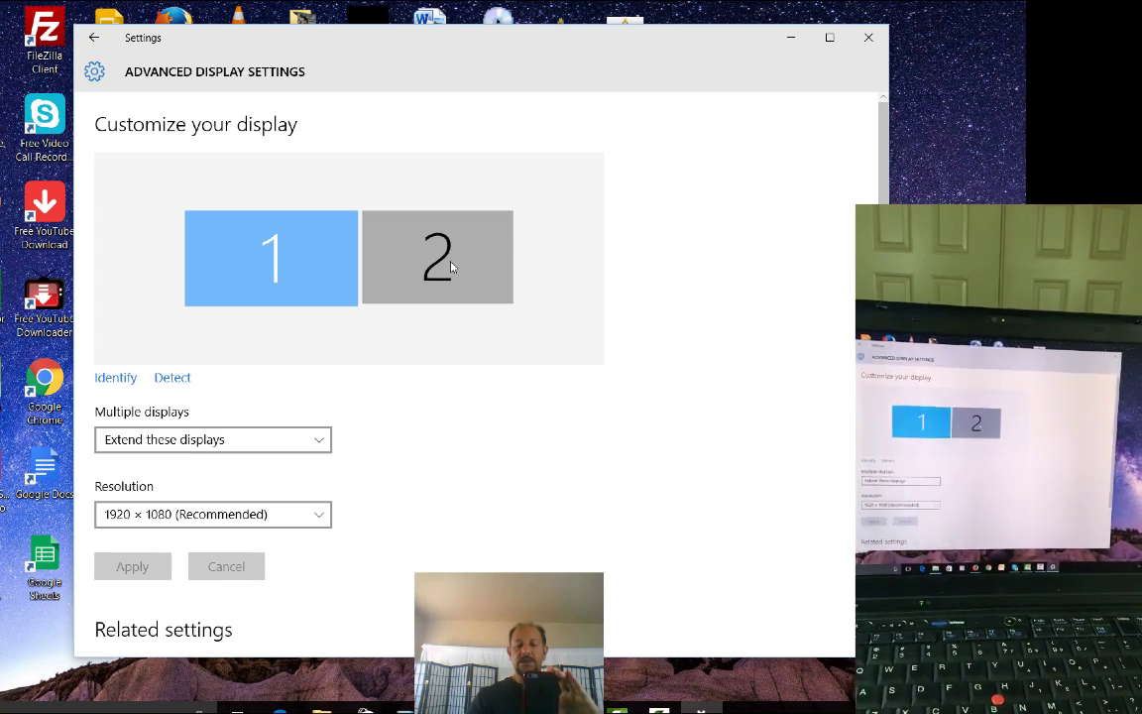
- Reposition the display 2 tile in the layout preview until it sits centred above display 1
left_click(450, 266)
left_click_drag(449, 266, 309, 183)
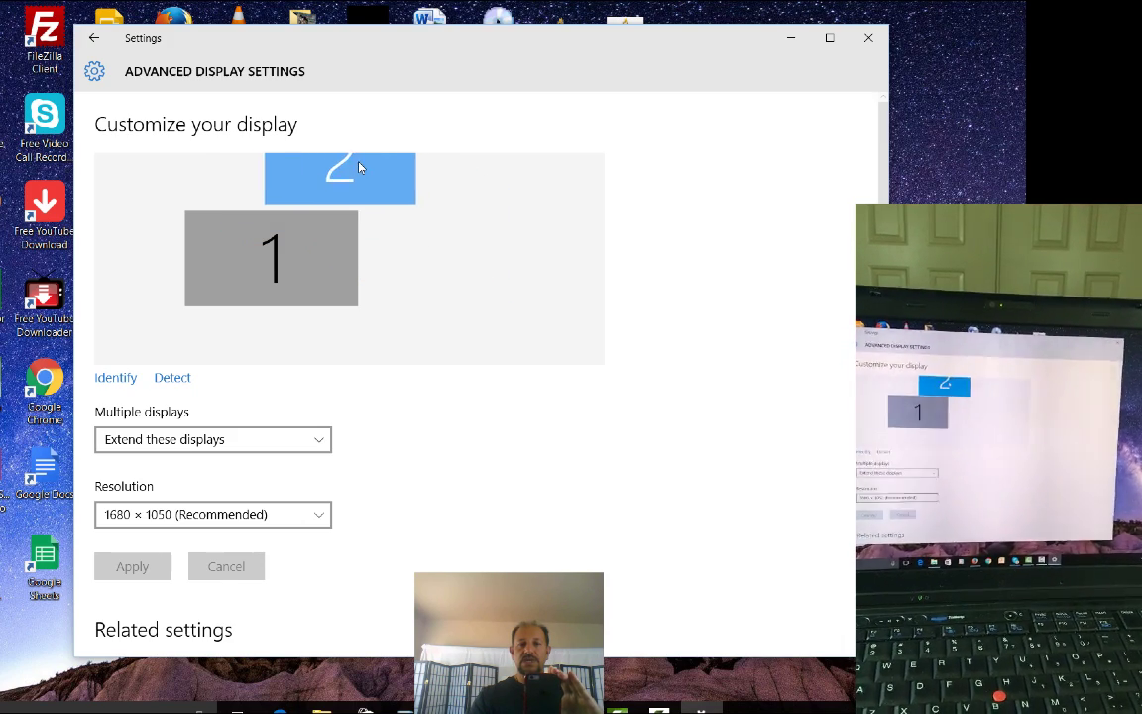
left_click_drag(309, 184, 362, 175)
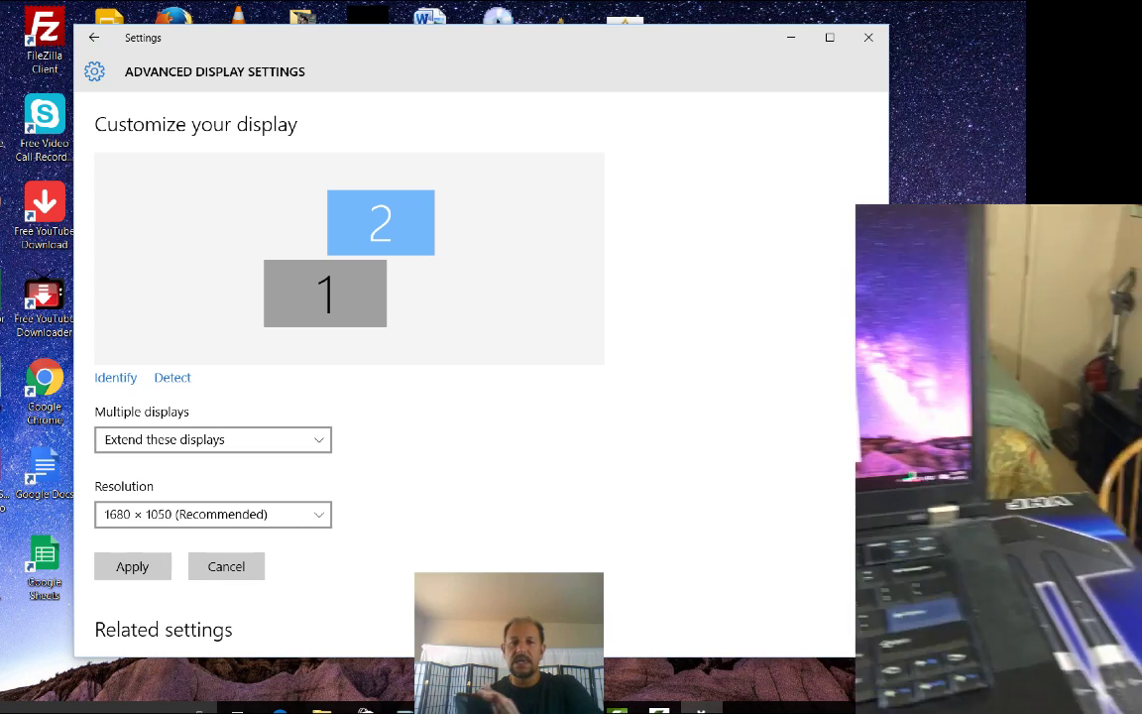
left_click(375, 226)
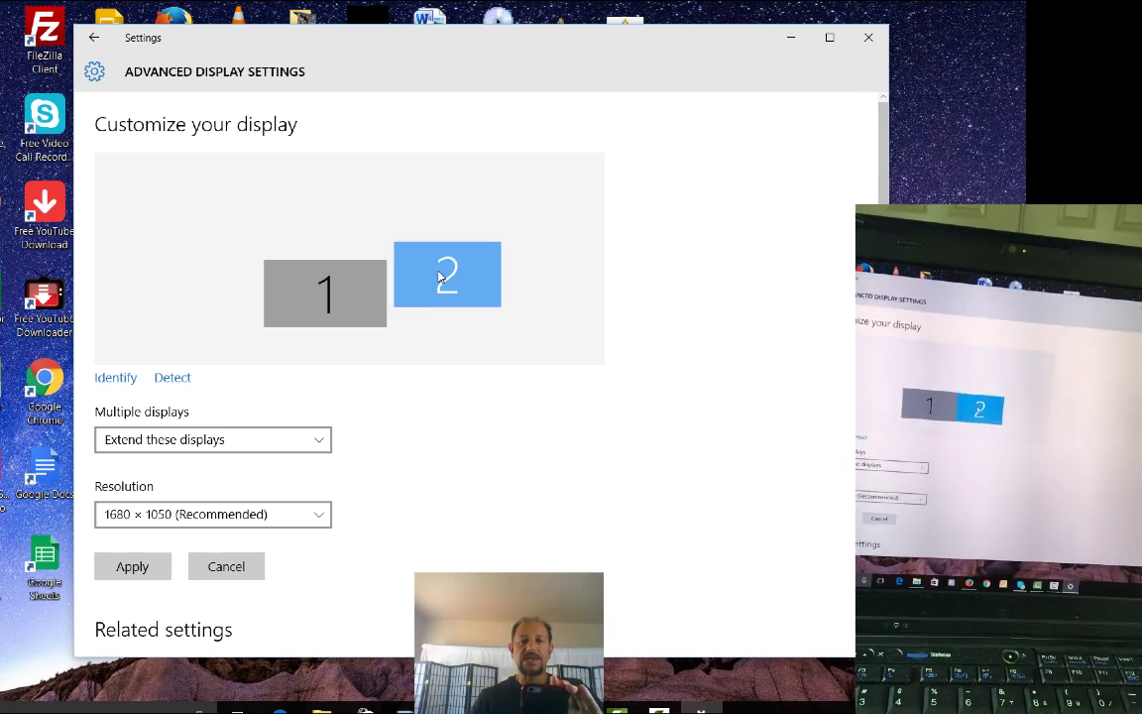
left_click_drag(375, 226, 436, 295)
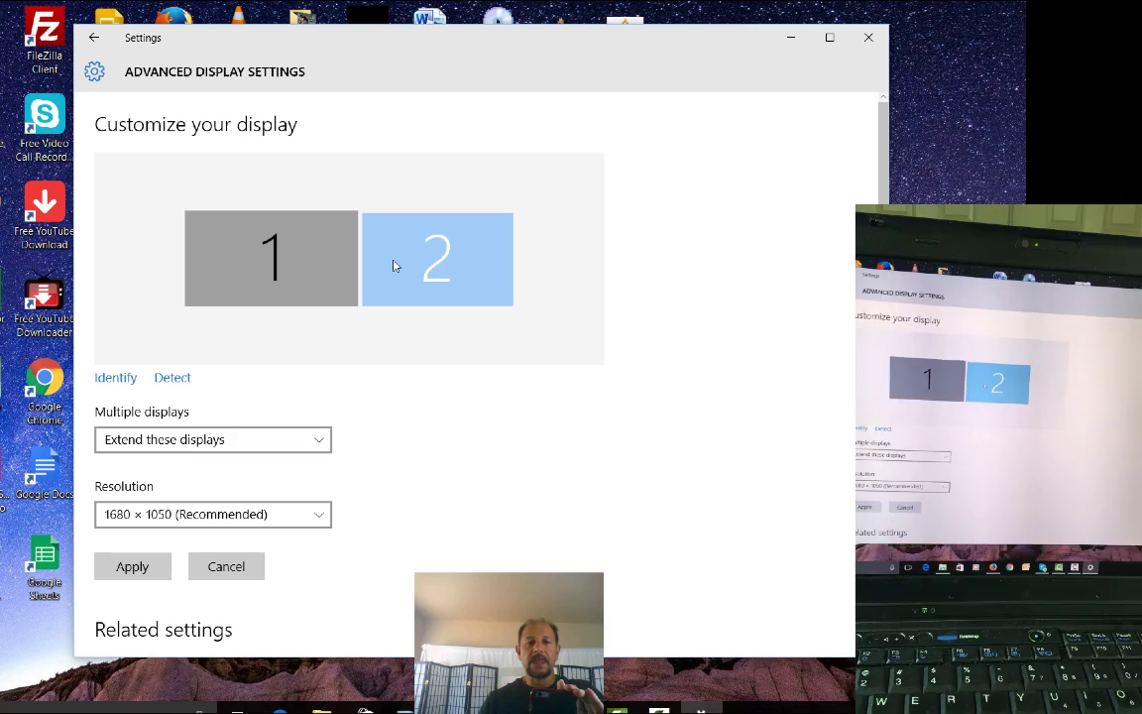
left_click_drag(394, 266, 301, 170)
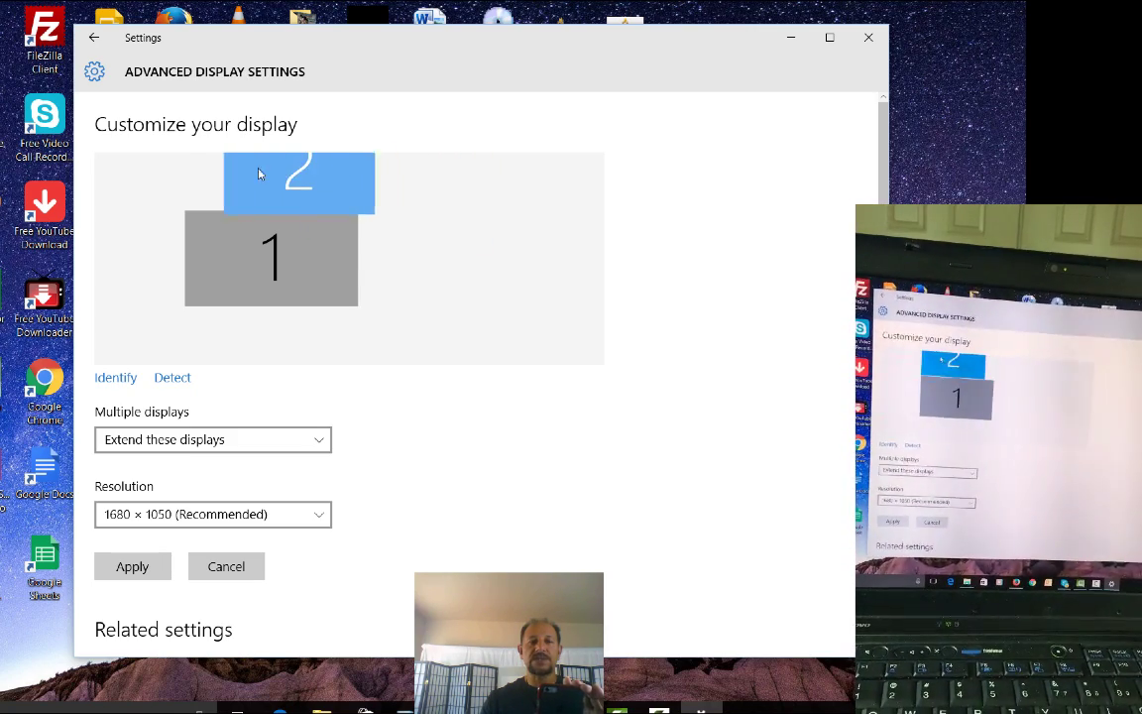
left_click_drag(301, 171, 239, 169)
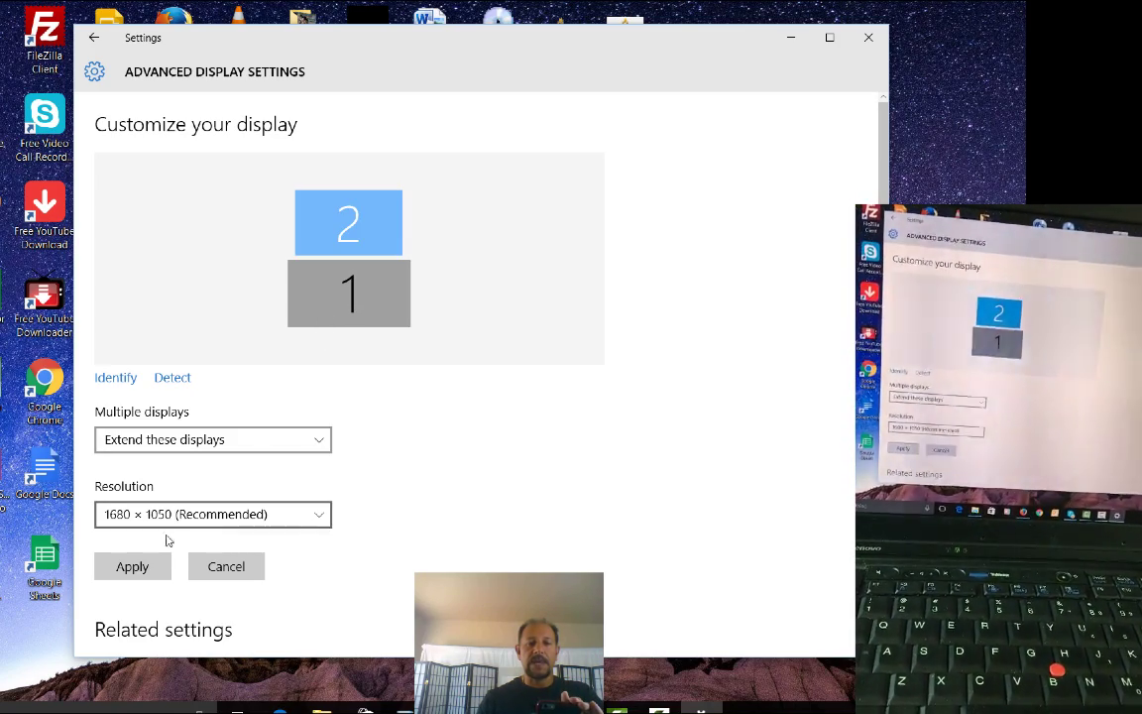
- Apply the stacked layout, then place display 2 right of display 1 and apply
left_click(129, 568)
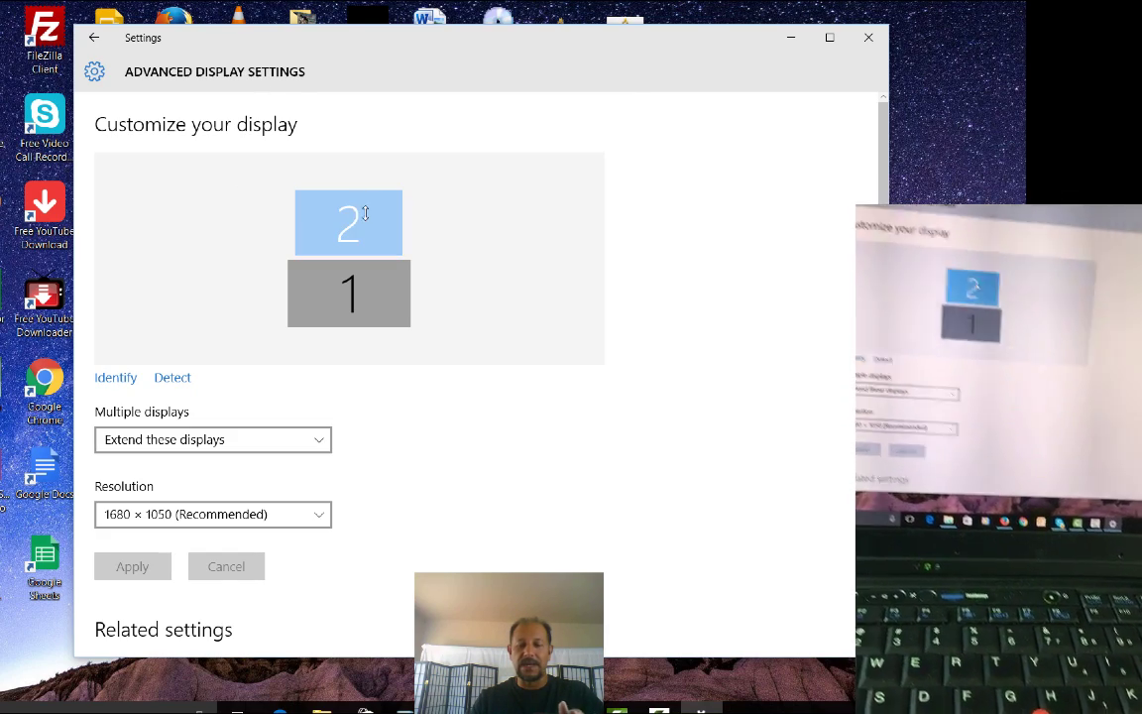
left_click_drag(358, 213, 476, 284)
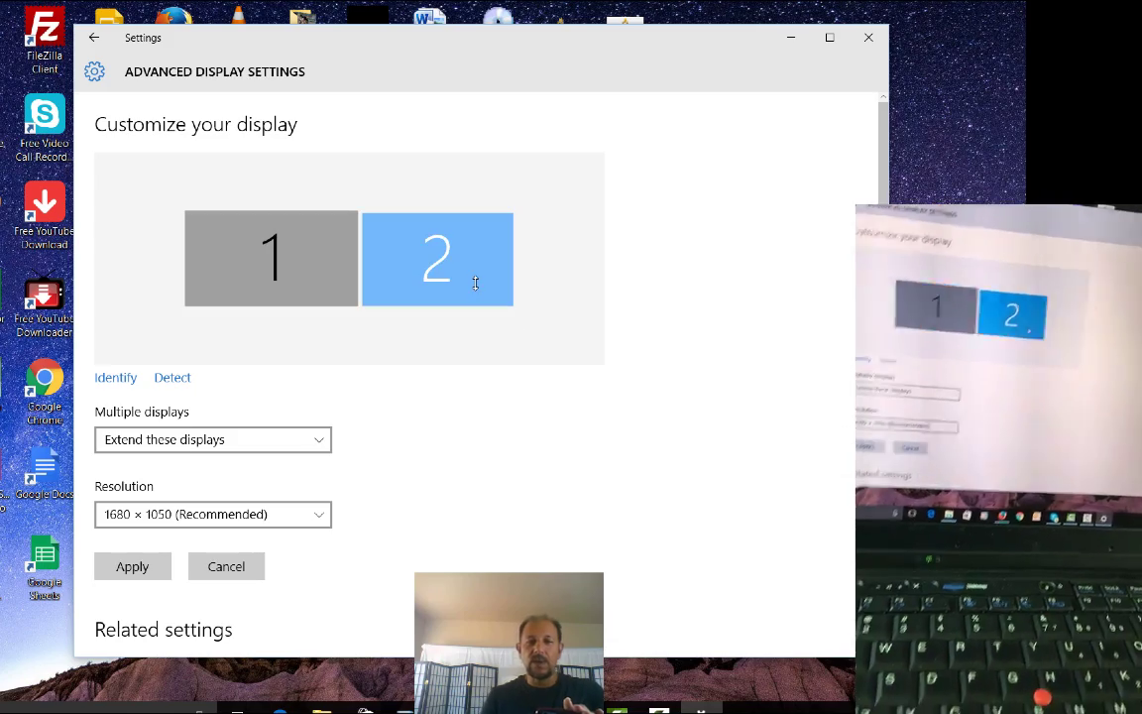
left_click(134, 565)
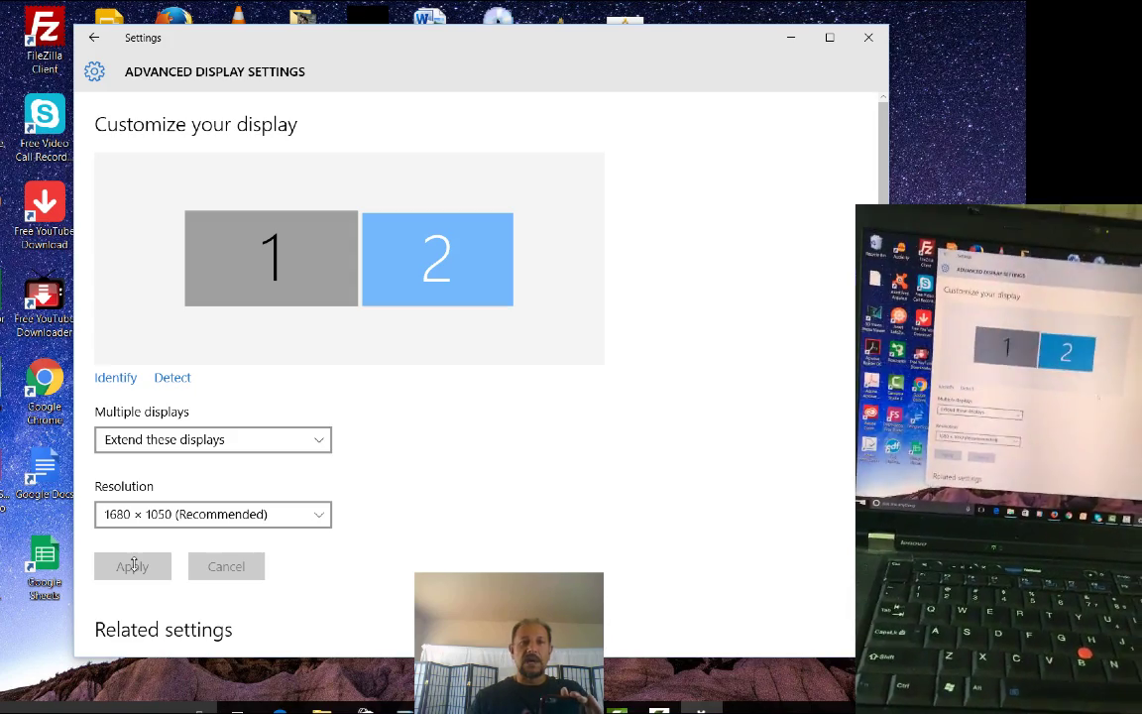
left_click(869, 36)
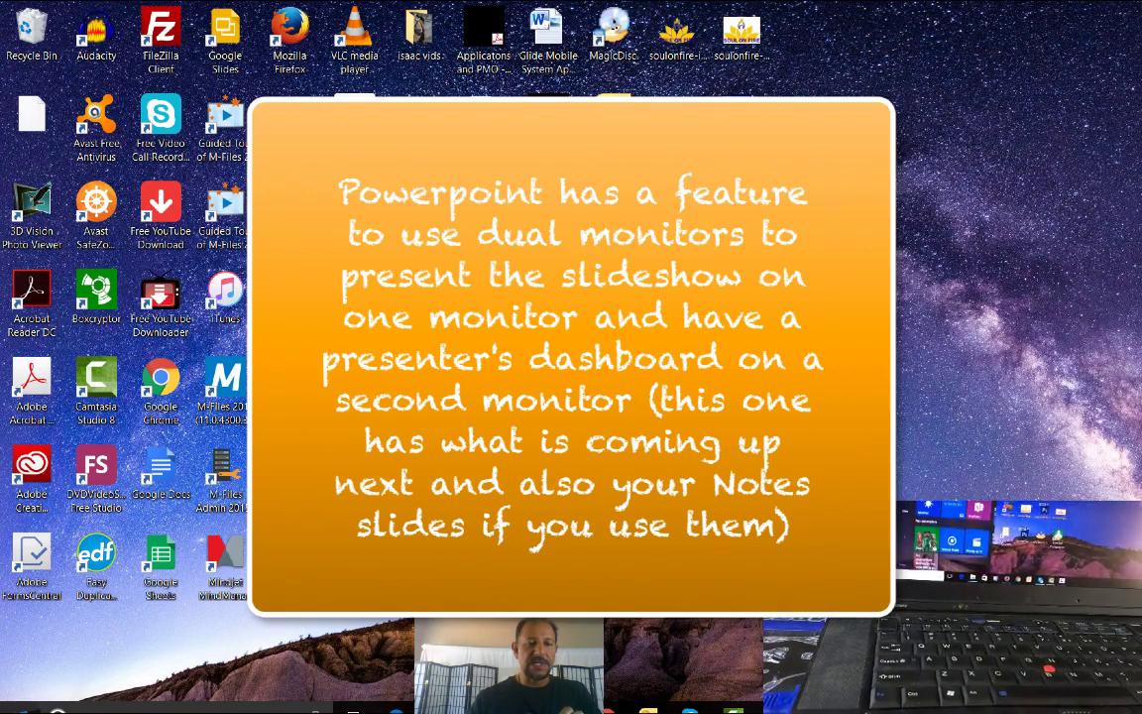
- Search the Start menu for 'powerp' and launch Microsoft PowerPoint 2010
left_click(15, 705)
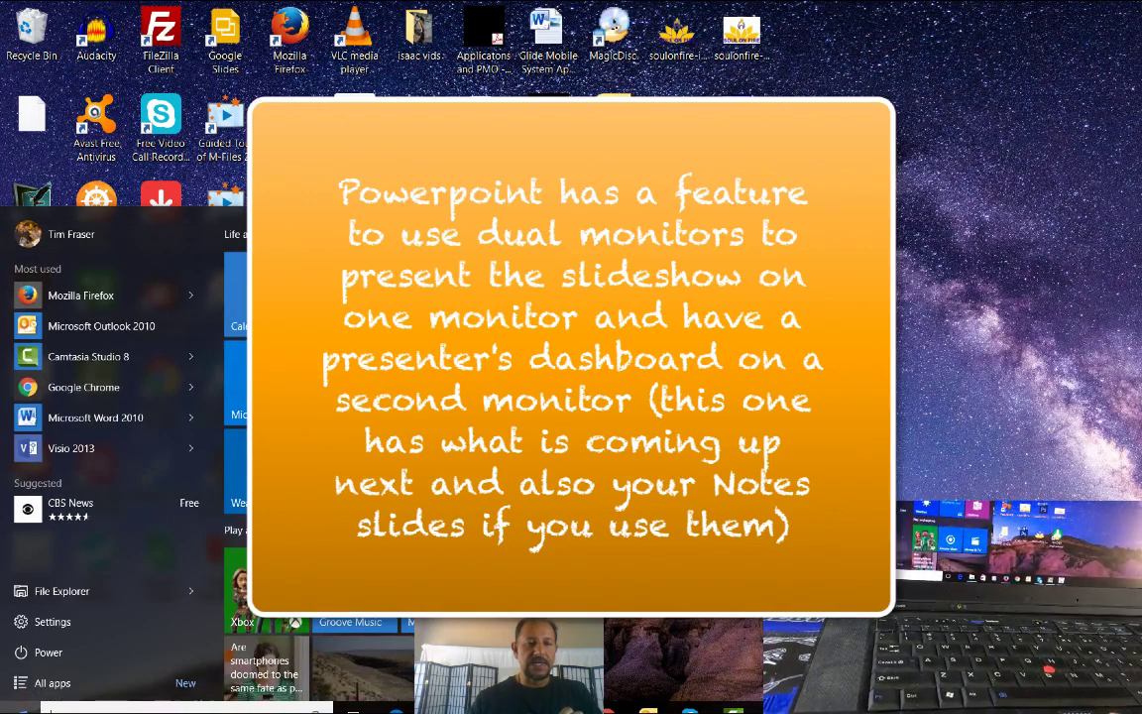
left_click(69, 588)
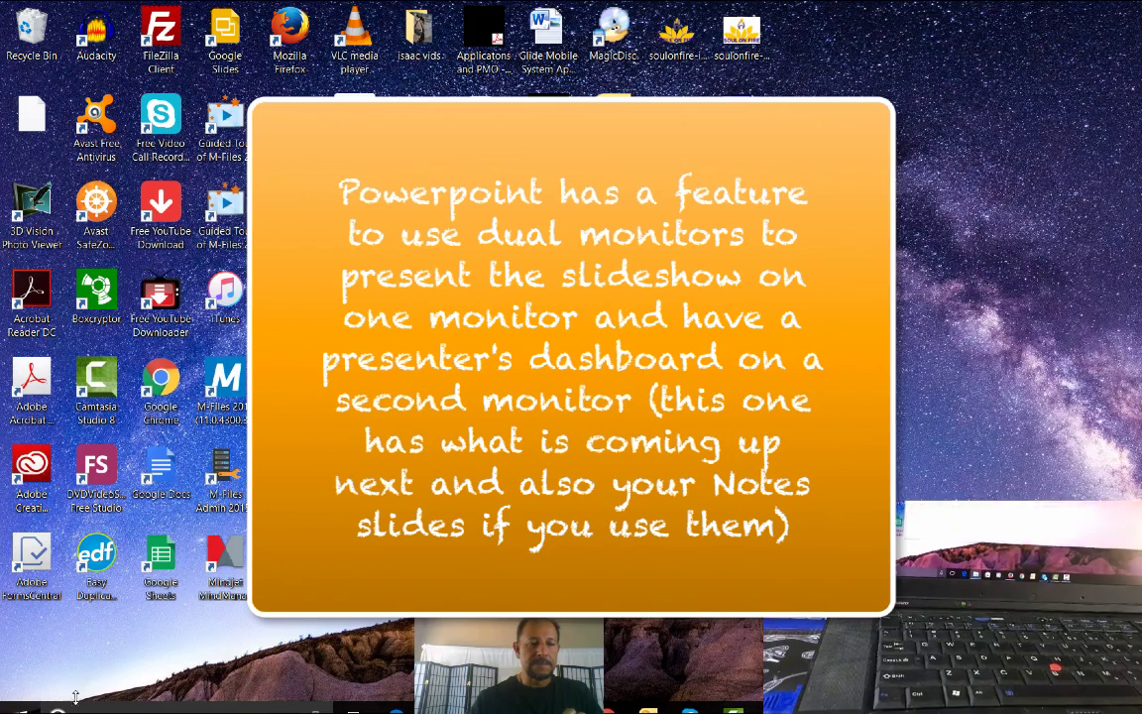
left_click(84, 708)
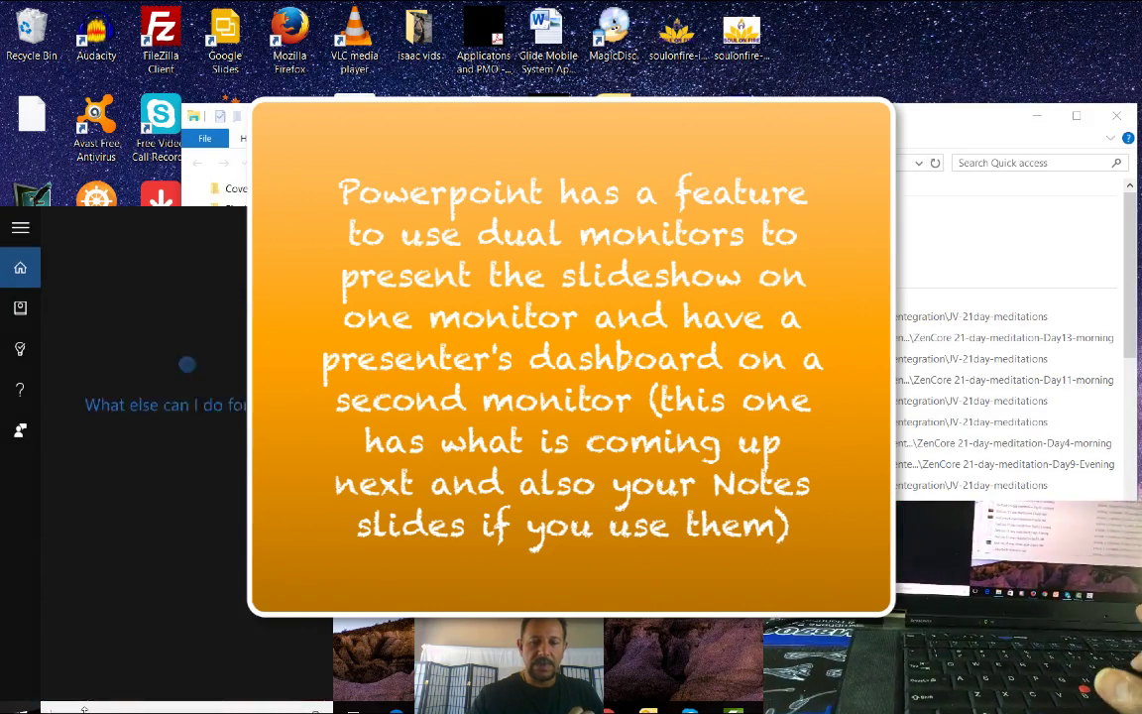
type("onedrive")
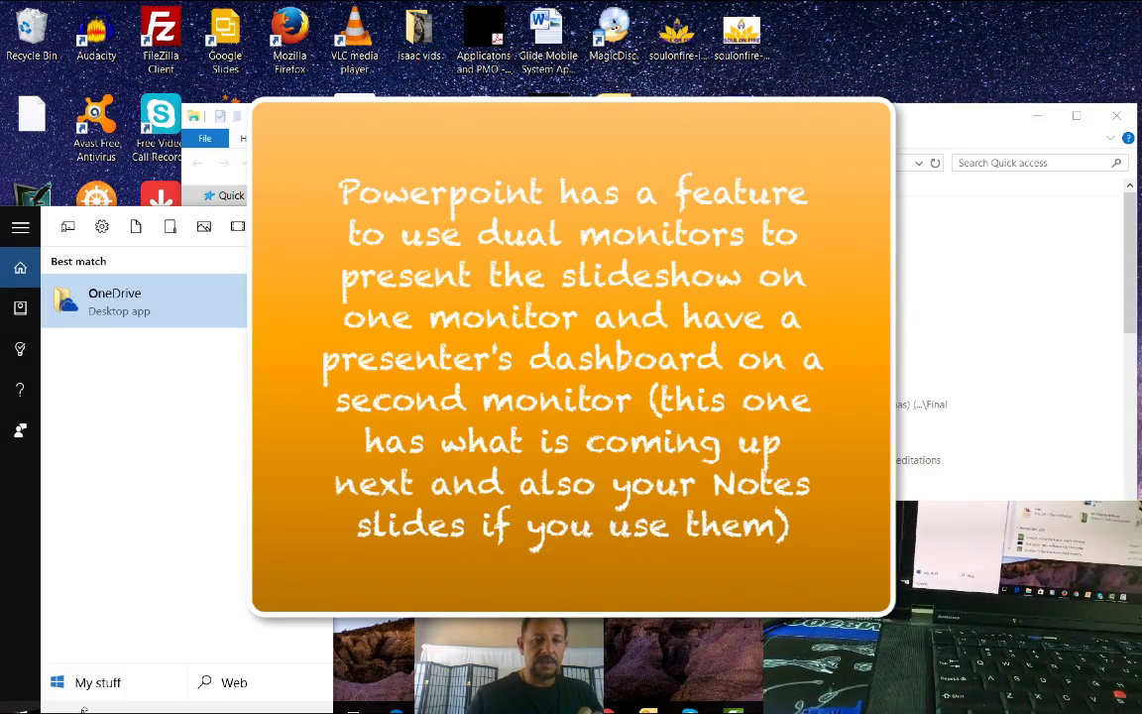
type("ower")
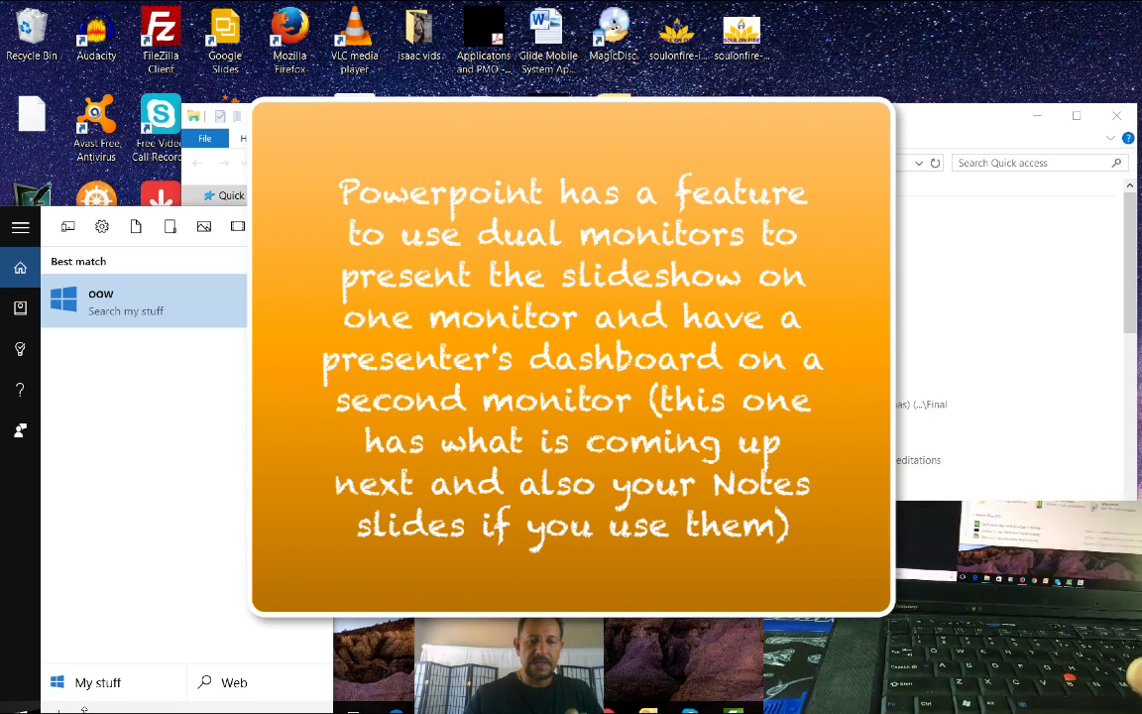
key("BackSpace")
key("BackSpace")
key("BackSpace")
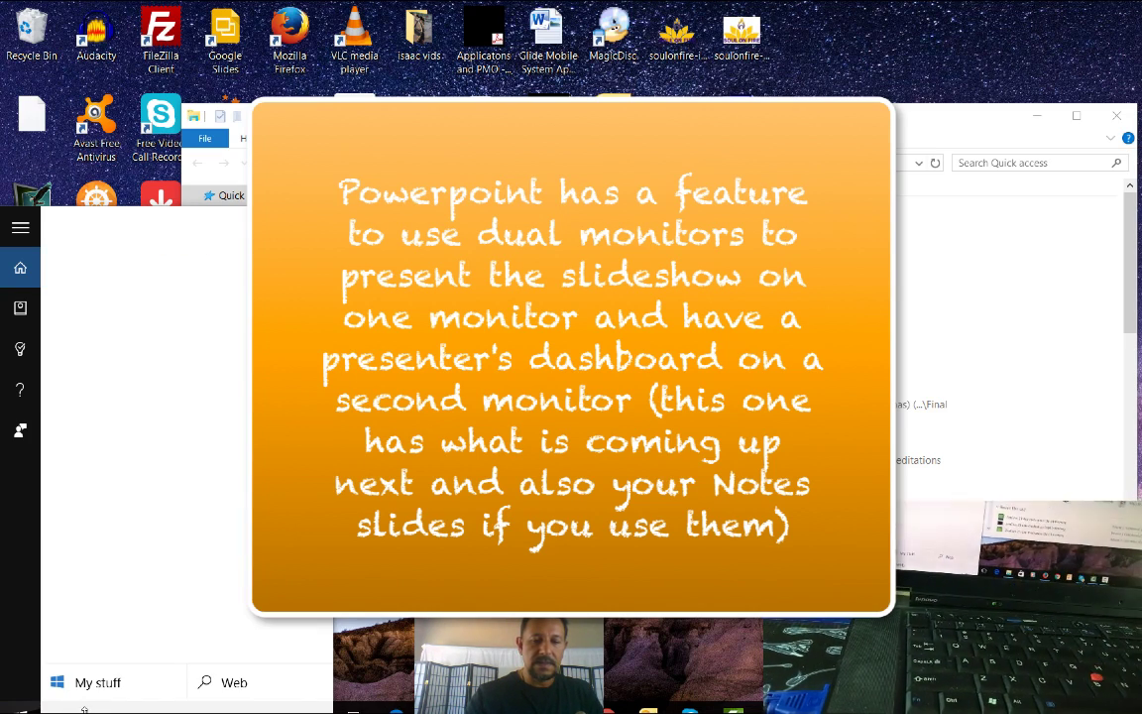
type("powerp")
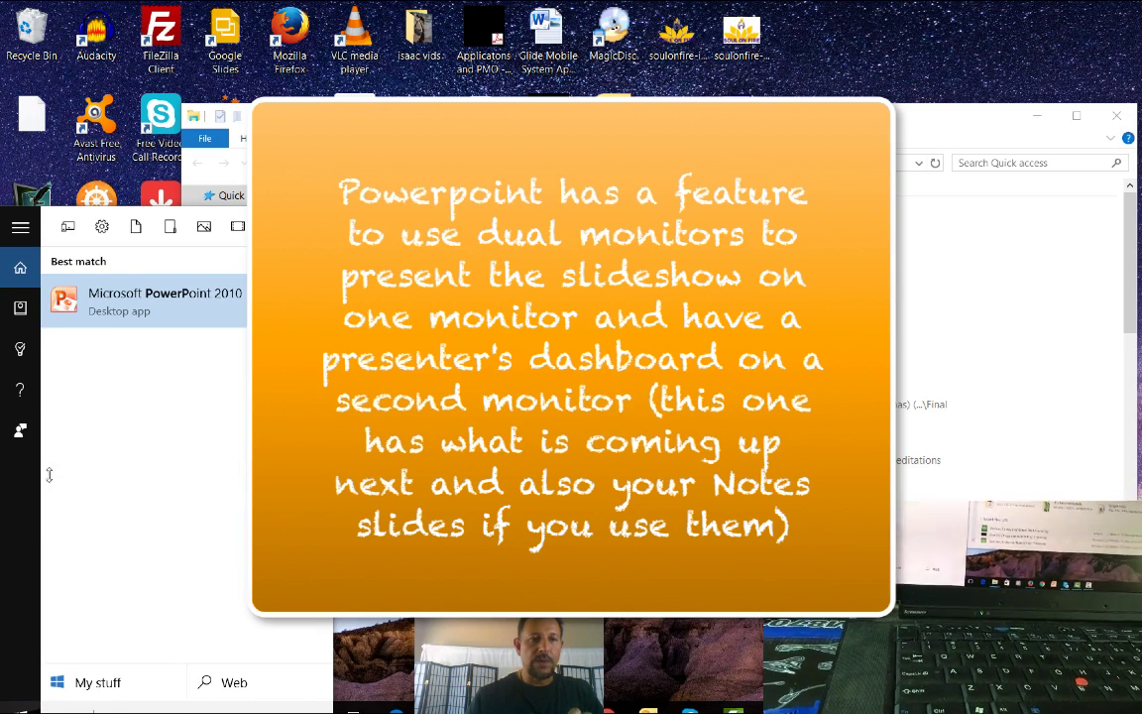
left_click(119, 296)
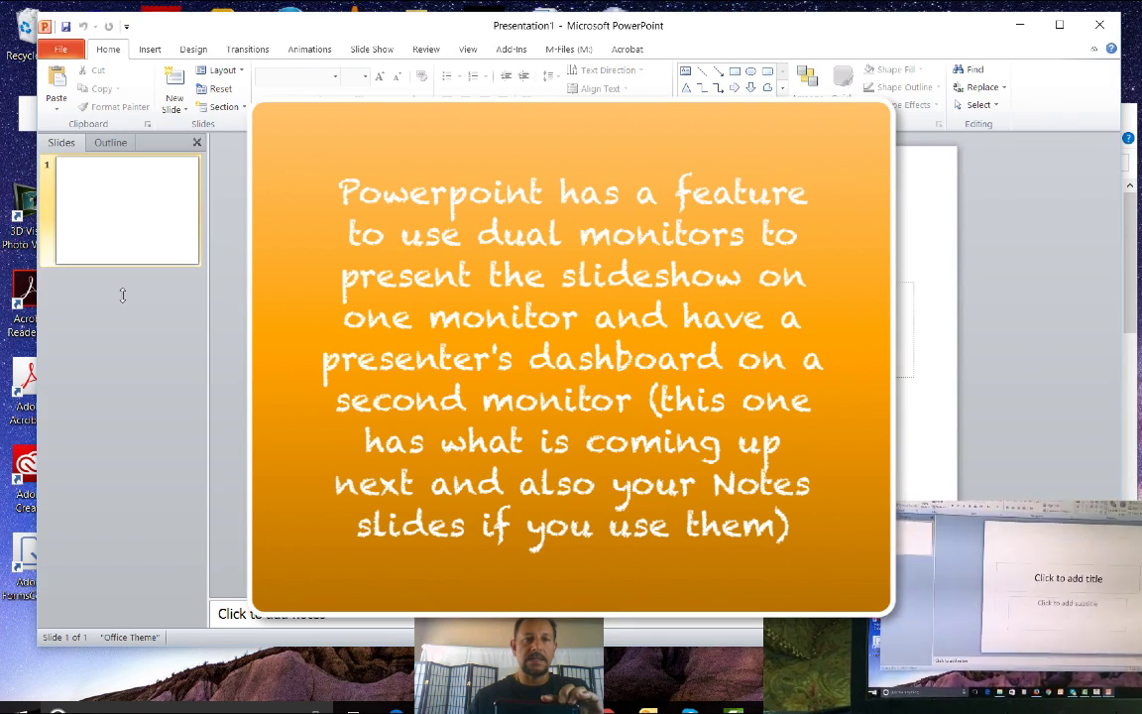
- Go to File > Recent to reopen a recently used presentation
left_click(61, 47)
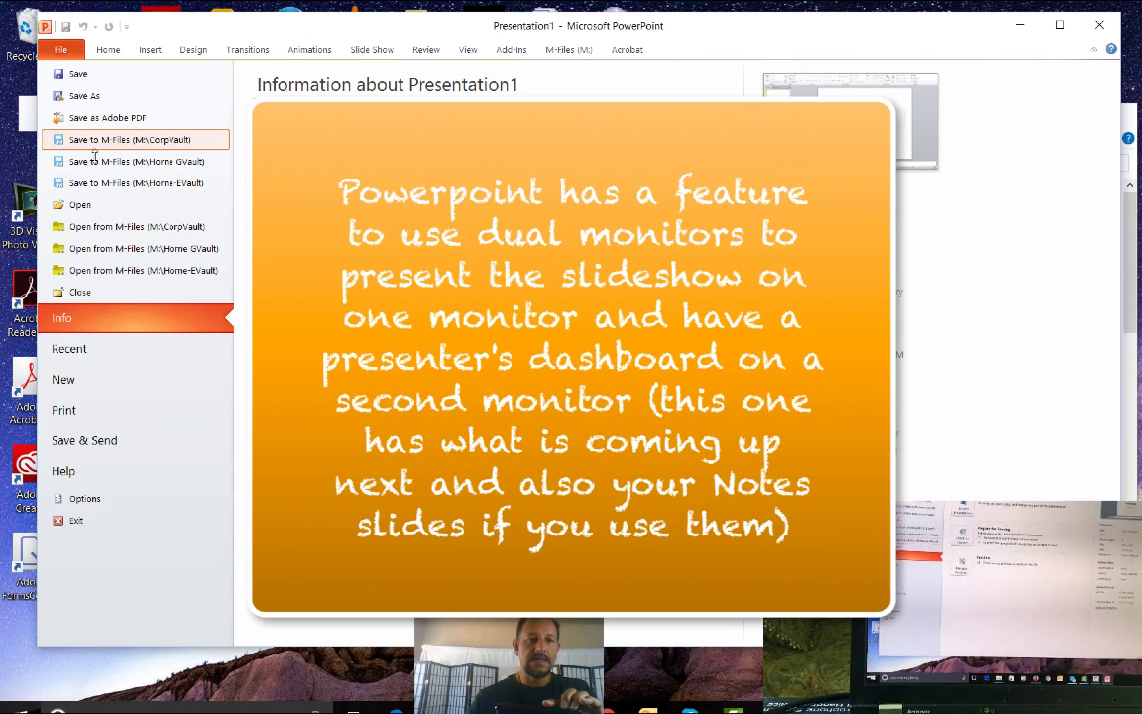
left_click(80, 344)
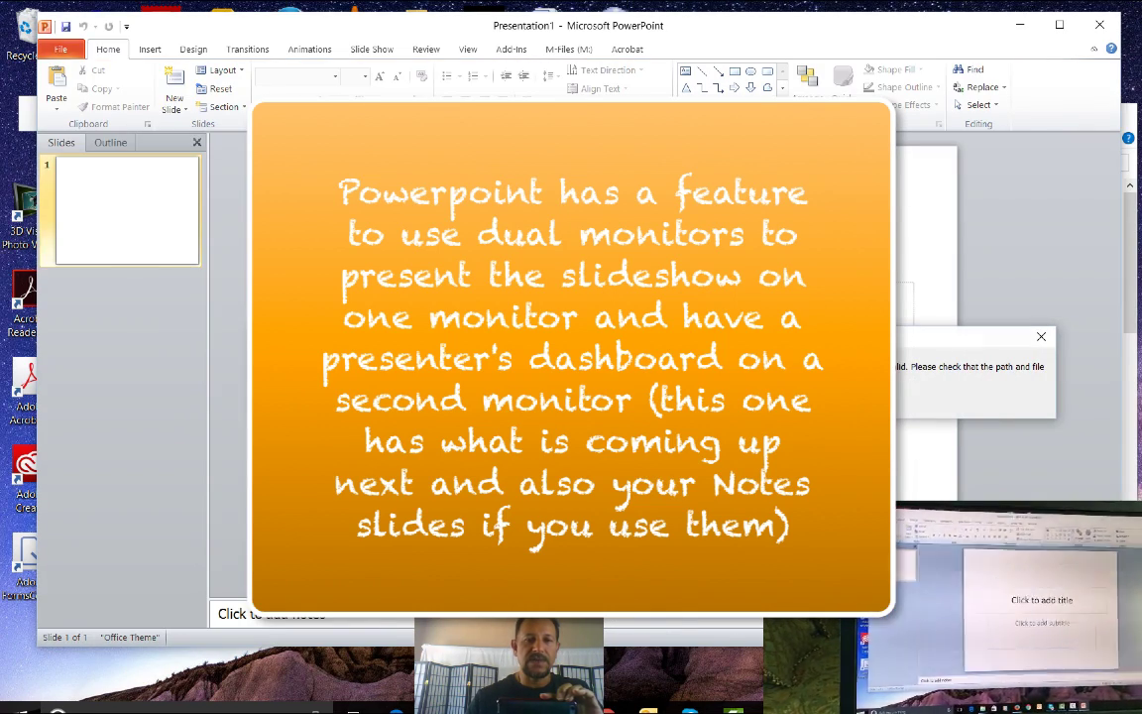
- Dismiss the invalid-path error dialog with Enter
key("Return")
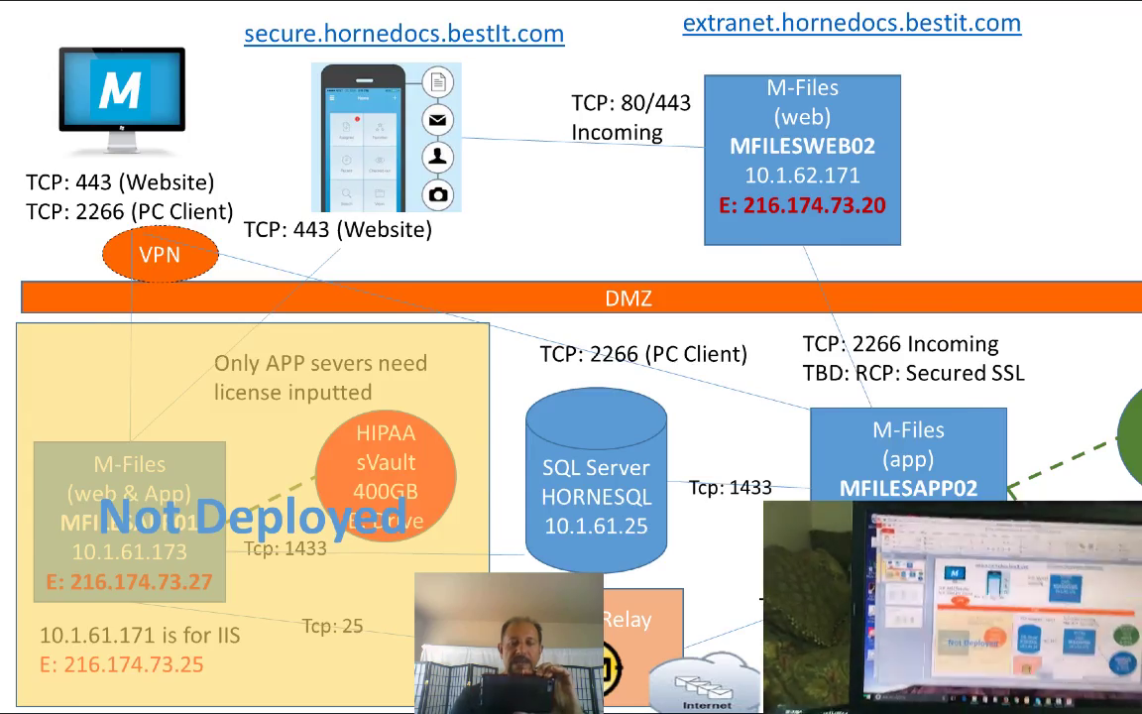
- End the slide show, then set it to show on Monitor 2 with Presenter View
key("Escape")
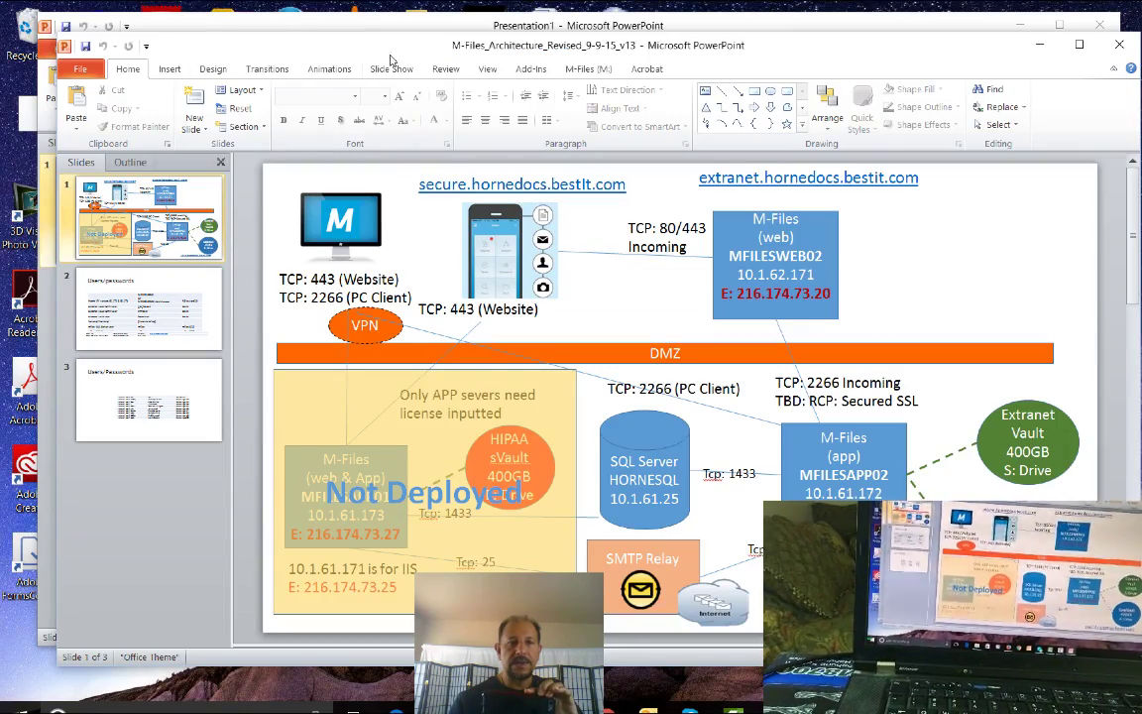
left_click(389, 70)
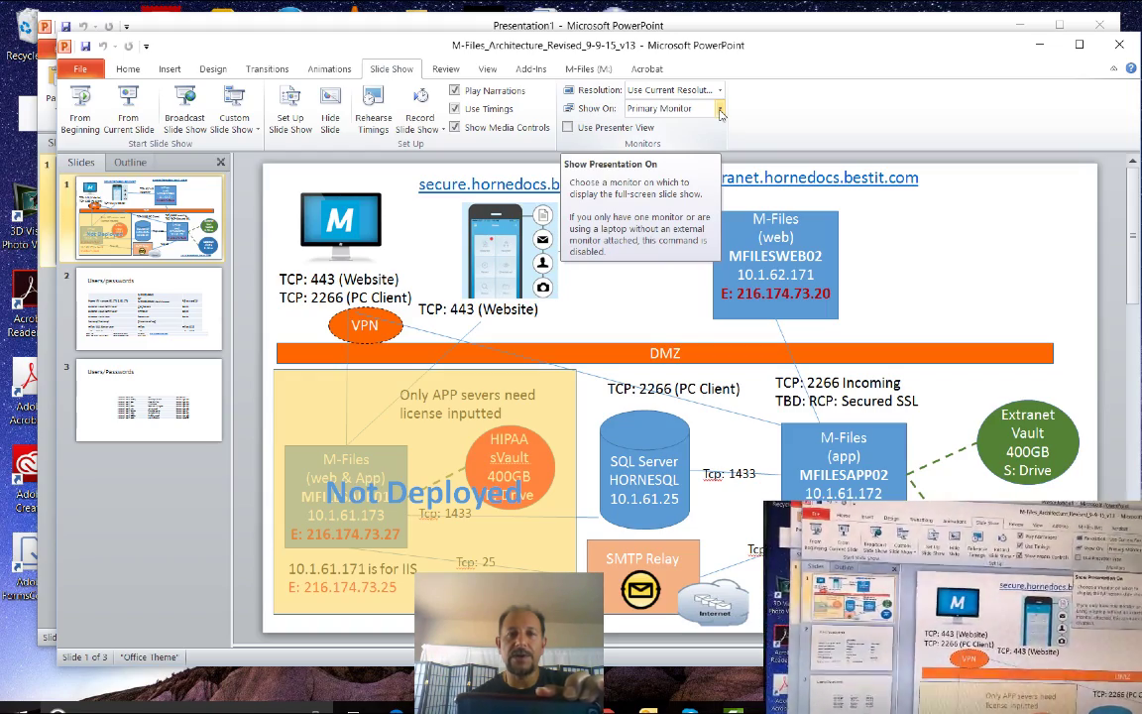
left_click(720, 110)
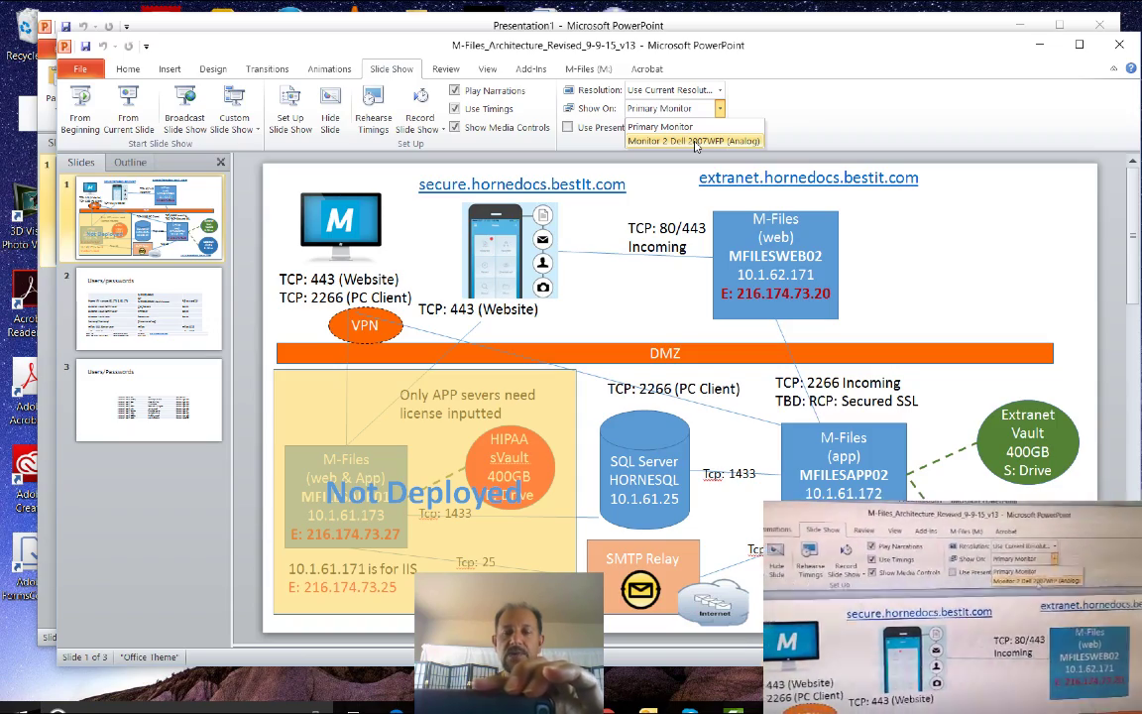
left_click(694, 141)
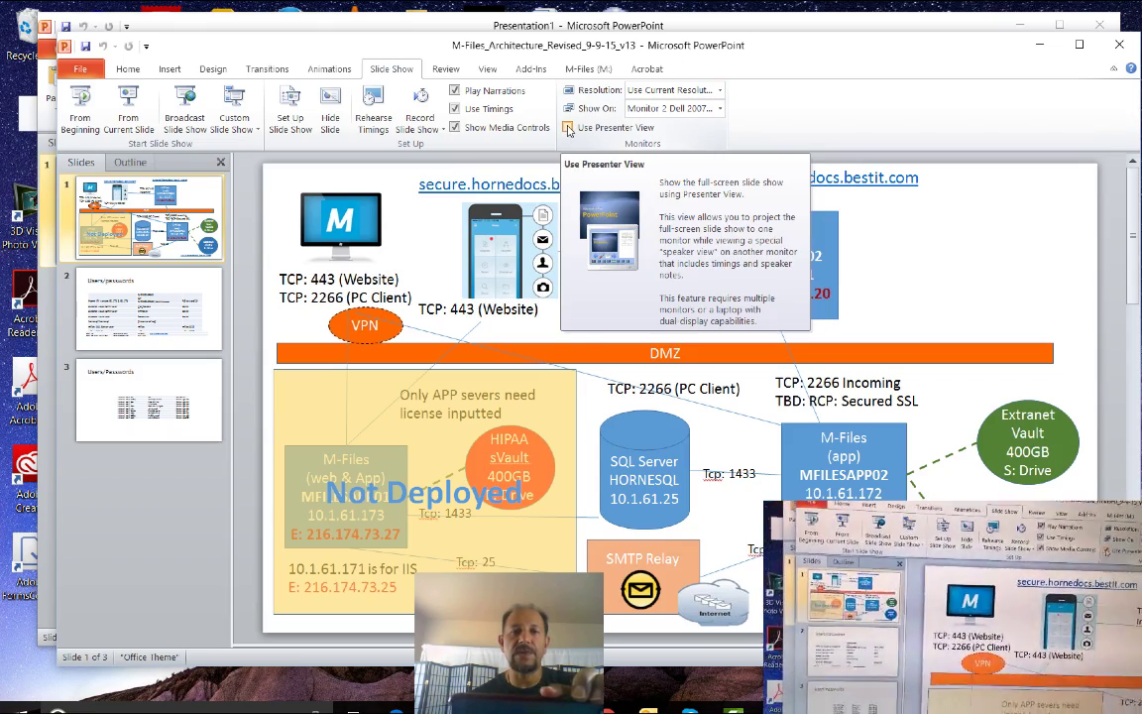
left_click(568, 127)
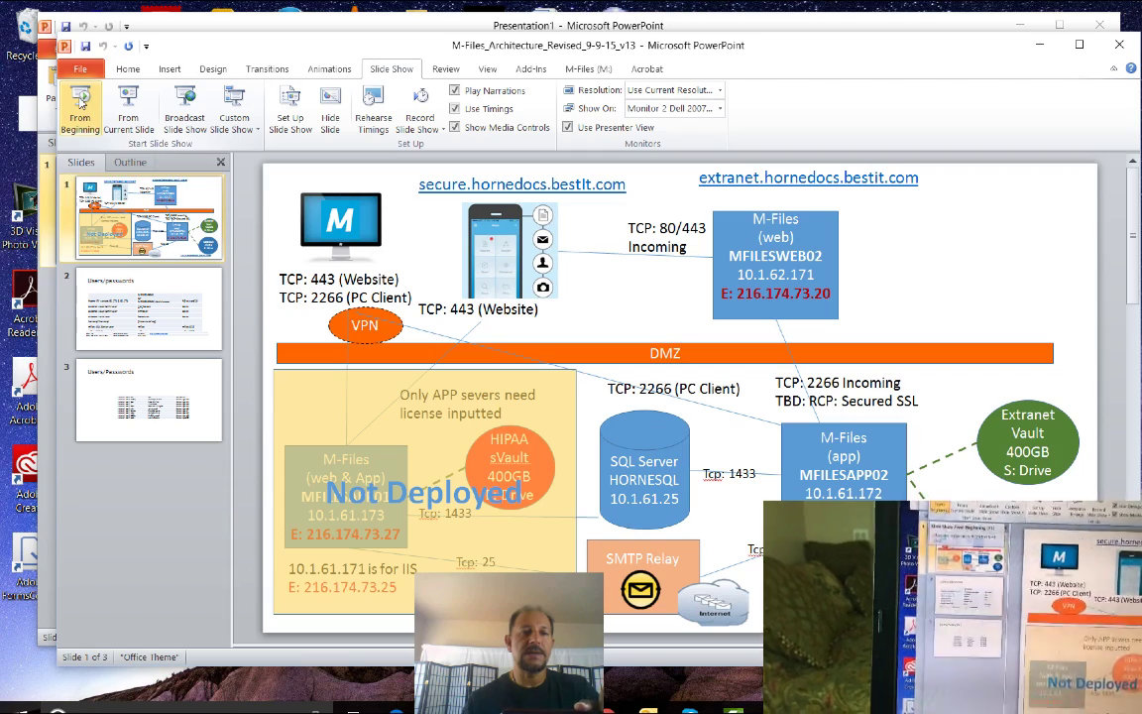
- Start the M-Files PowerPoint deck from the first slide with Presenter View
left_click(80, 105)
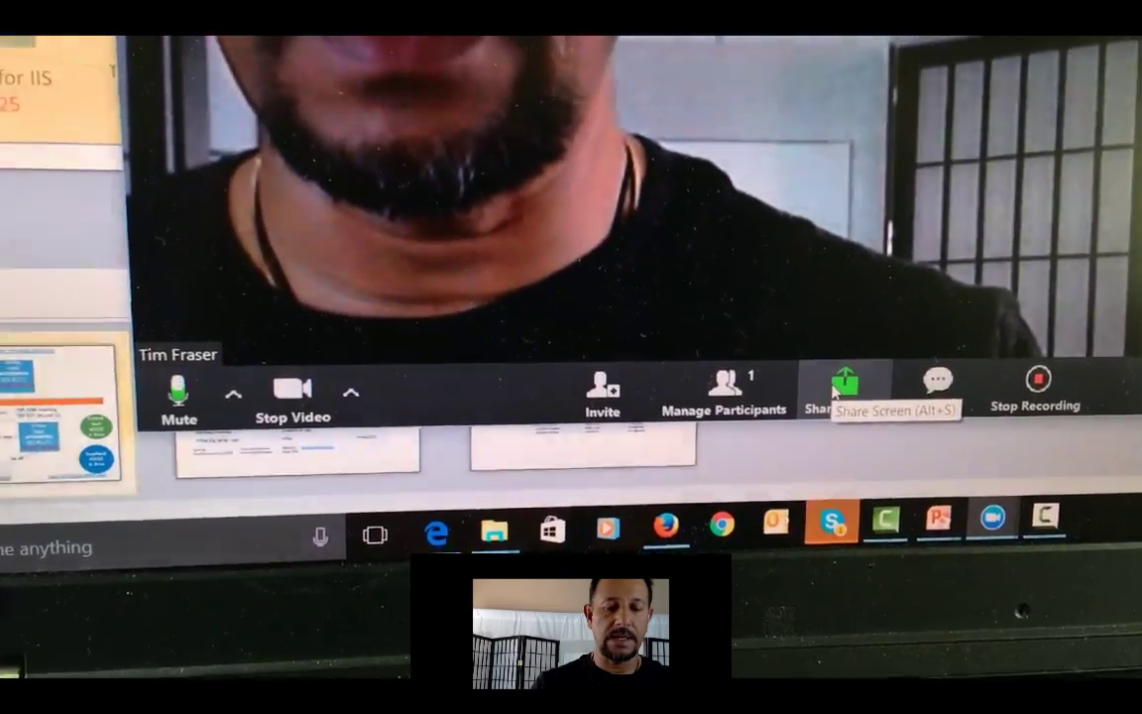
- Open Zoom's screen-sharing chooser listing the desktops, whiteboard and slide show windows
left_click(854, 387)
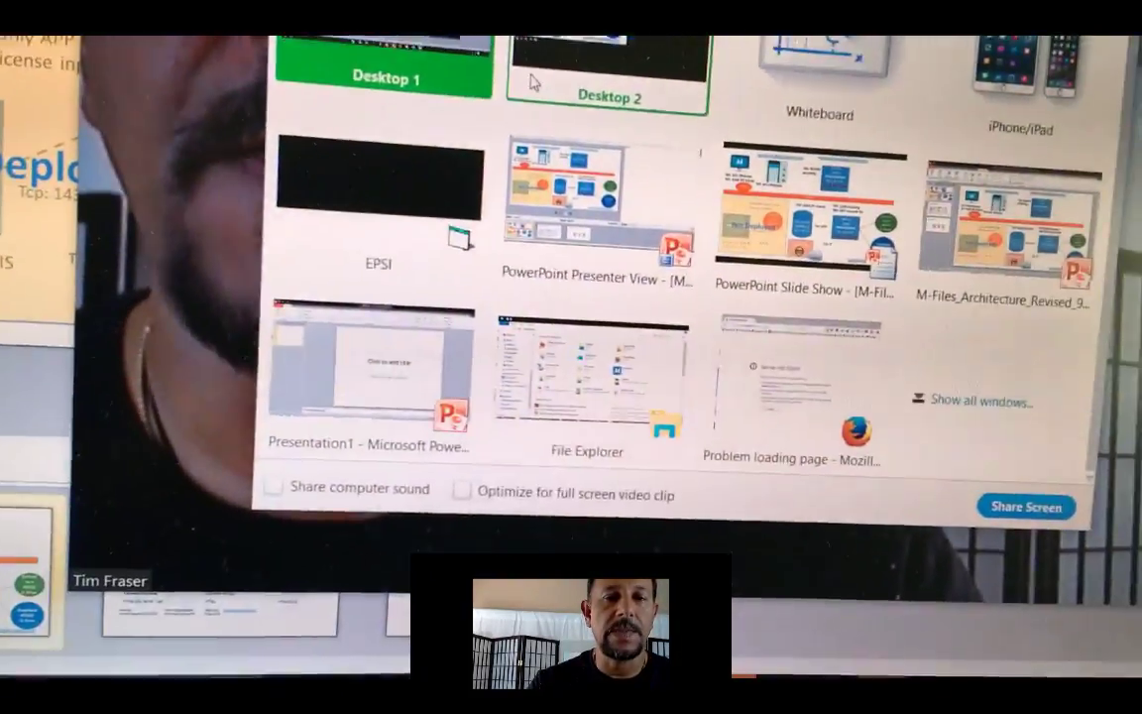
- Share the PowerPoint Slide Show window from the second monitor instead of Presenter View
left_click(631, 149)
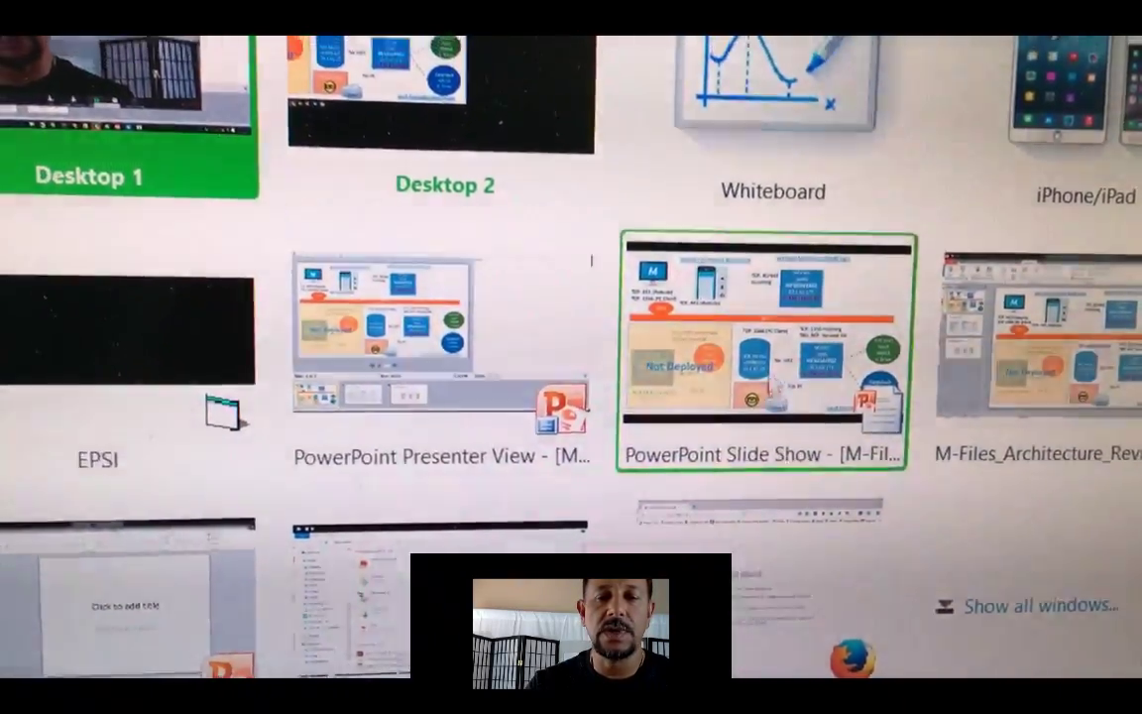
left_click(758, 330)
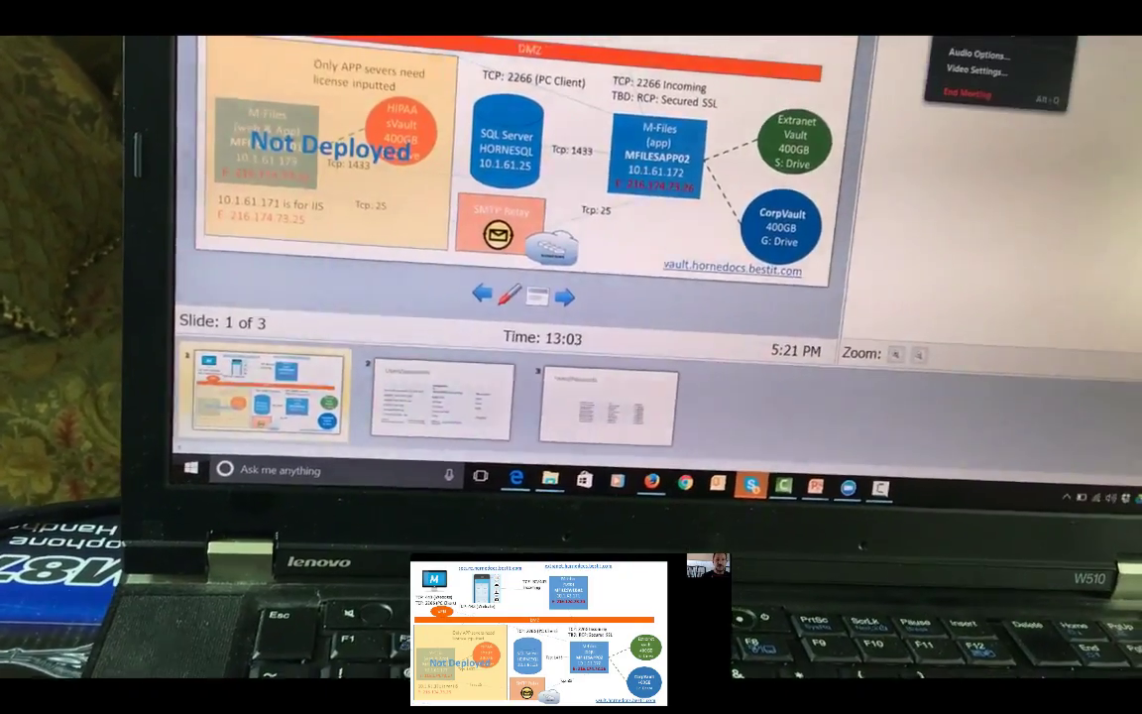
- Open the Zoom Group Chat window over PowerPoint's Presenter View
left_click(982, 40)
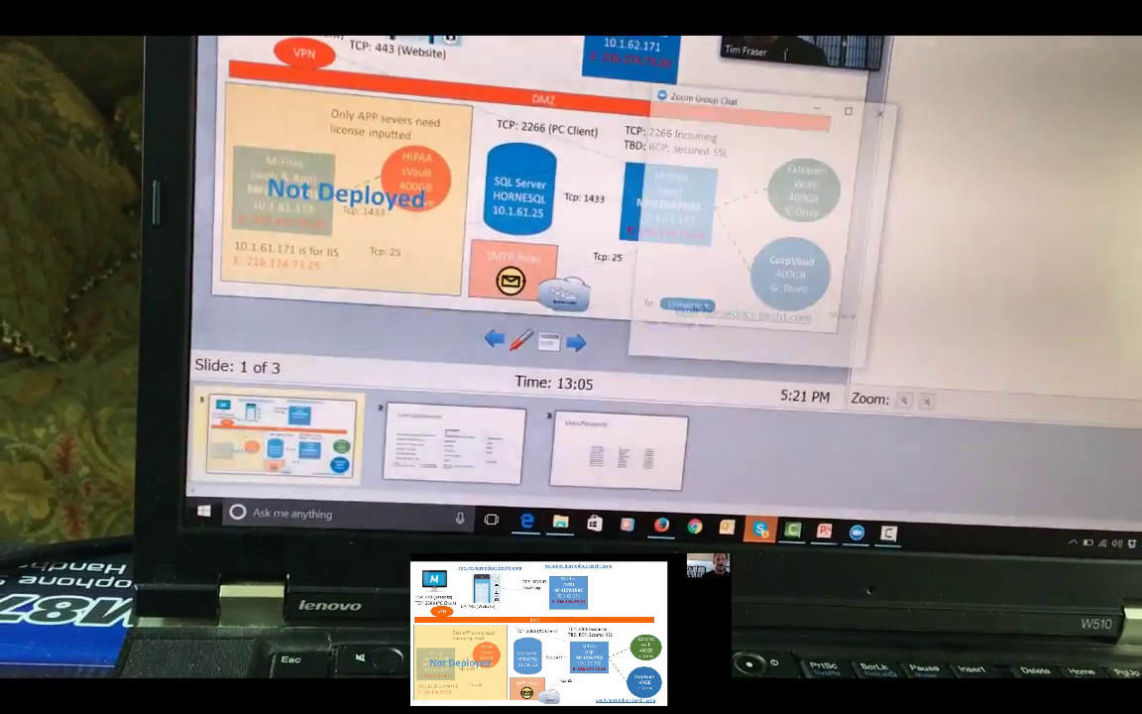